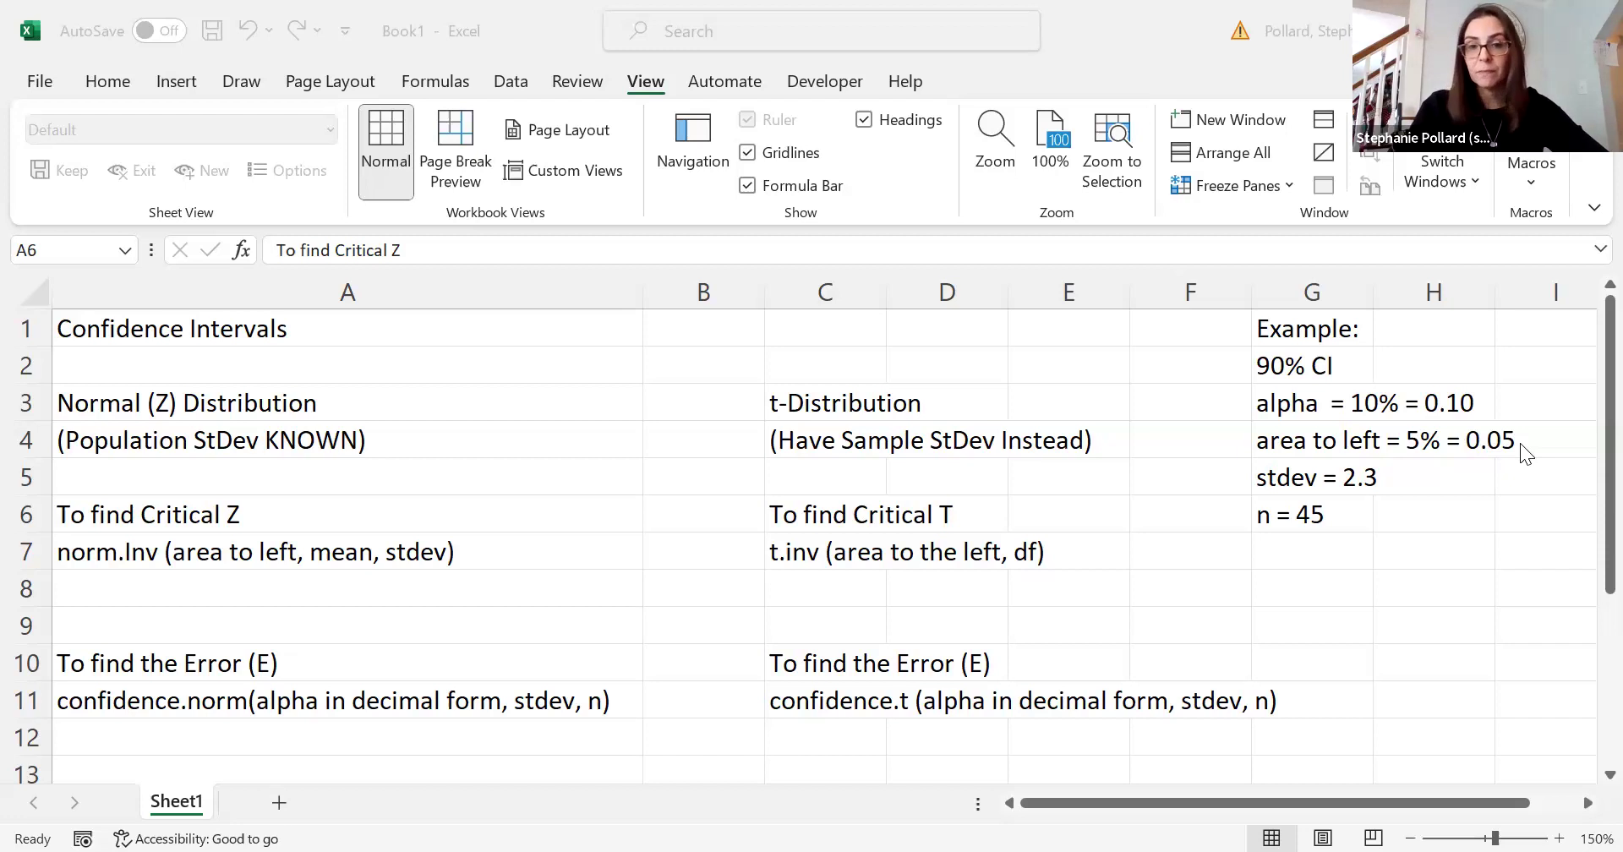
Calculate the critical Z in cell A8 with NORM.INV, using probability 0.05, mean 0 and standard deviation 1.
left_click(164, 582)
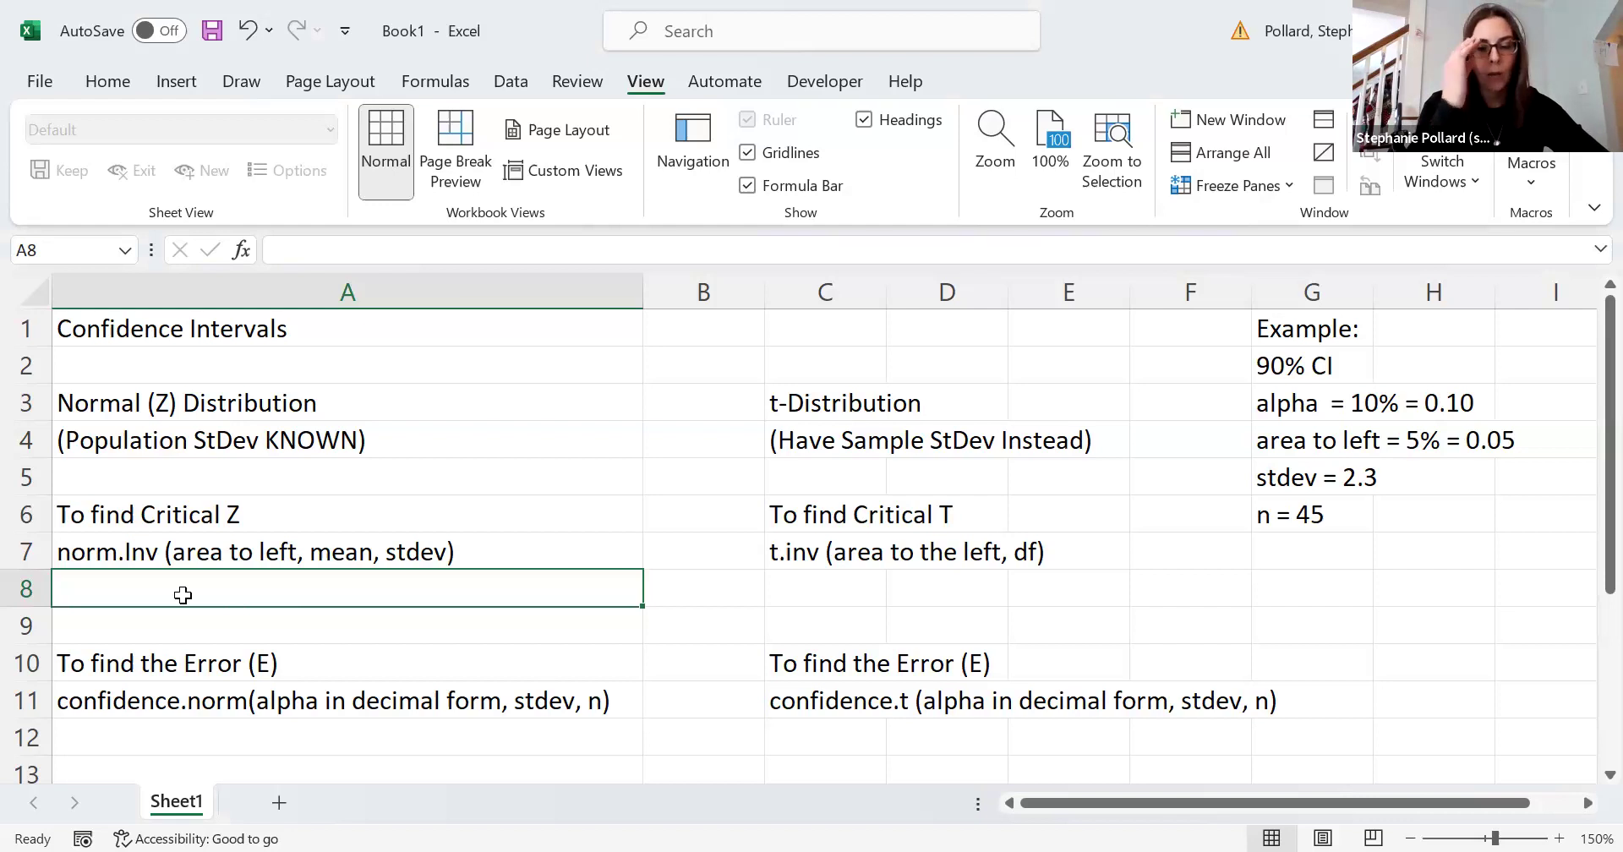
type("=")
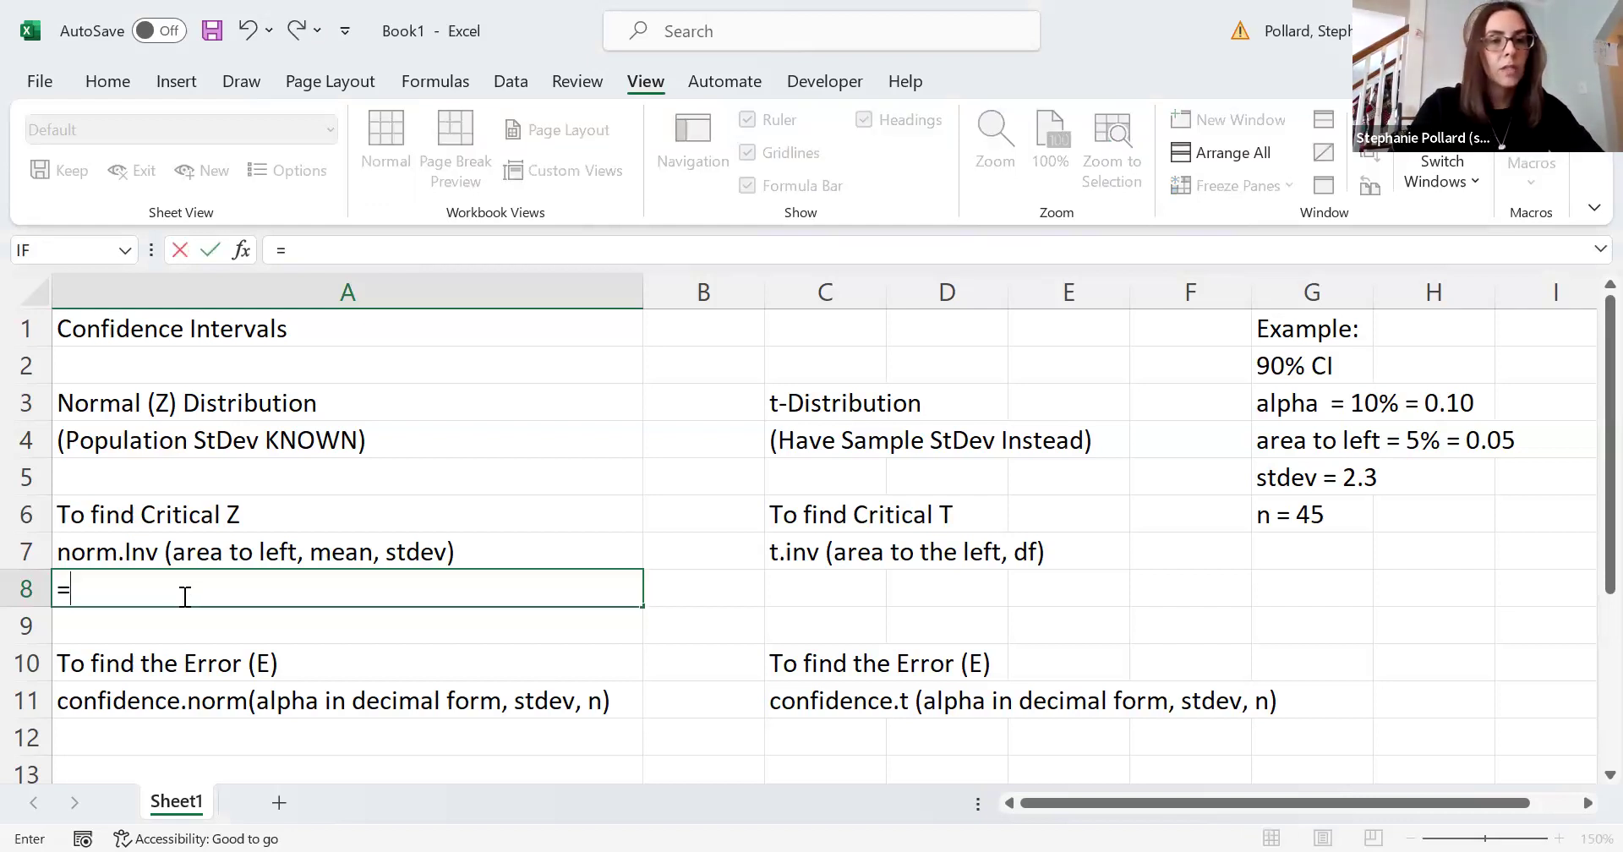
type("norm.")
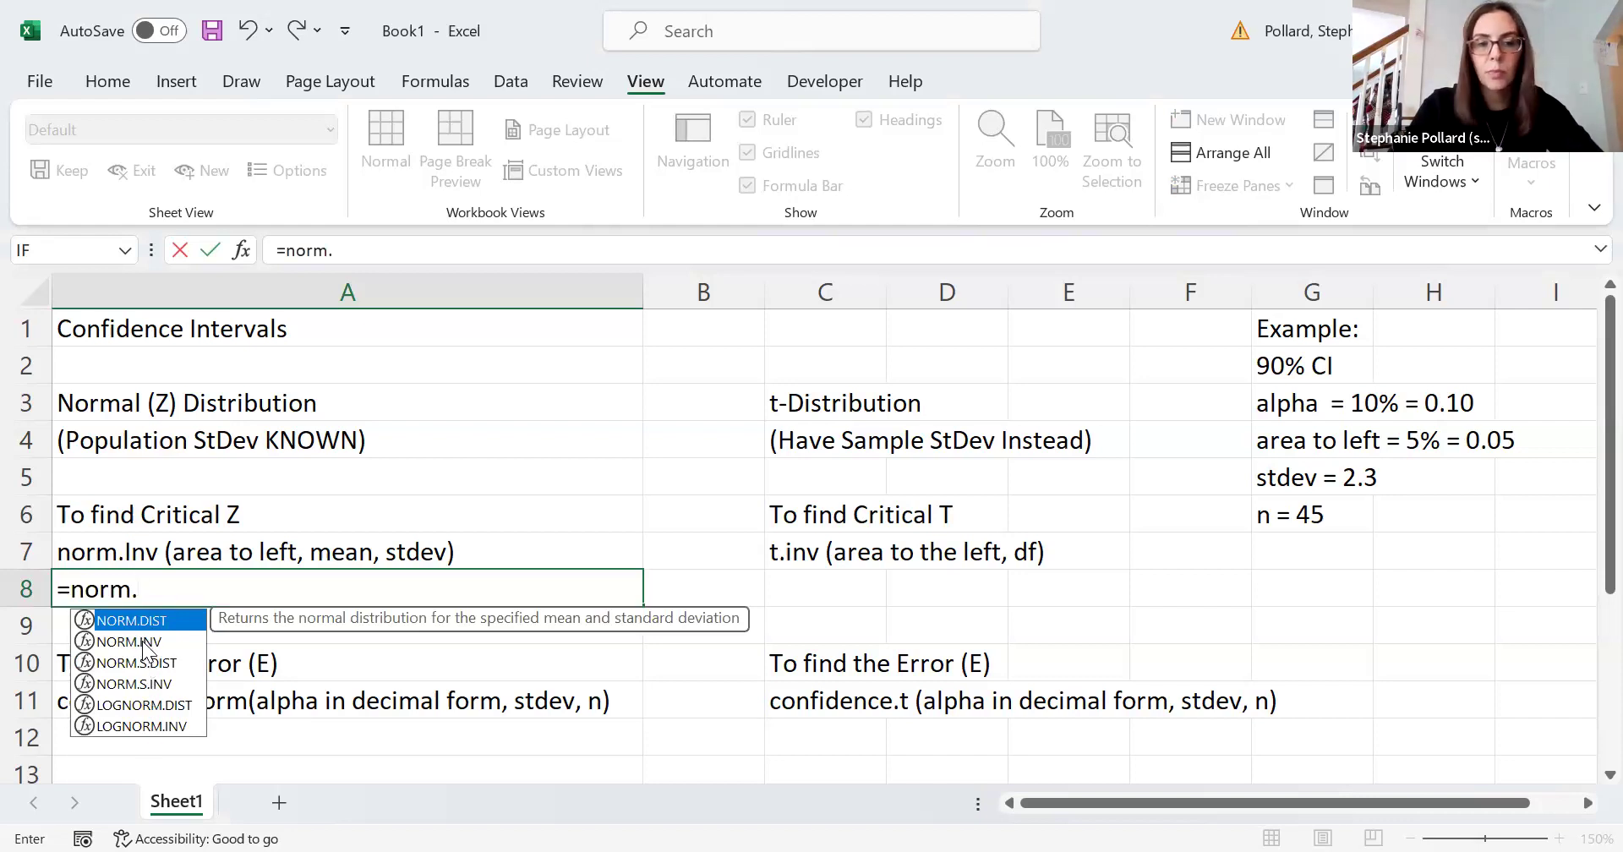
left_click(142, 643)
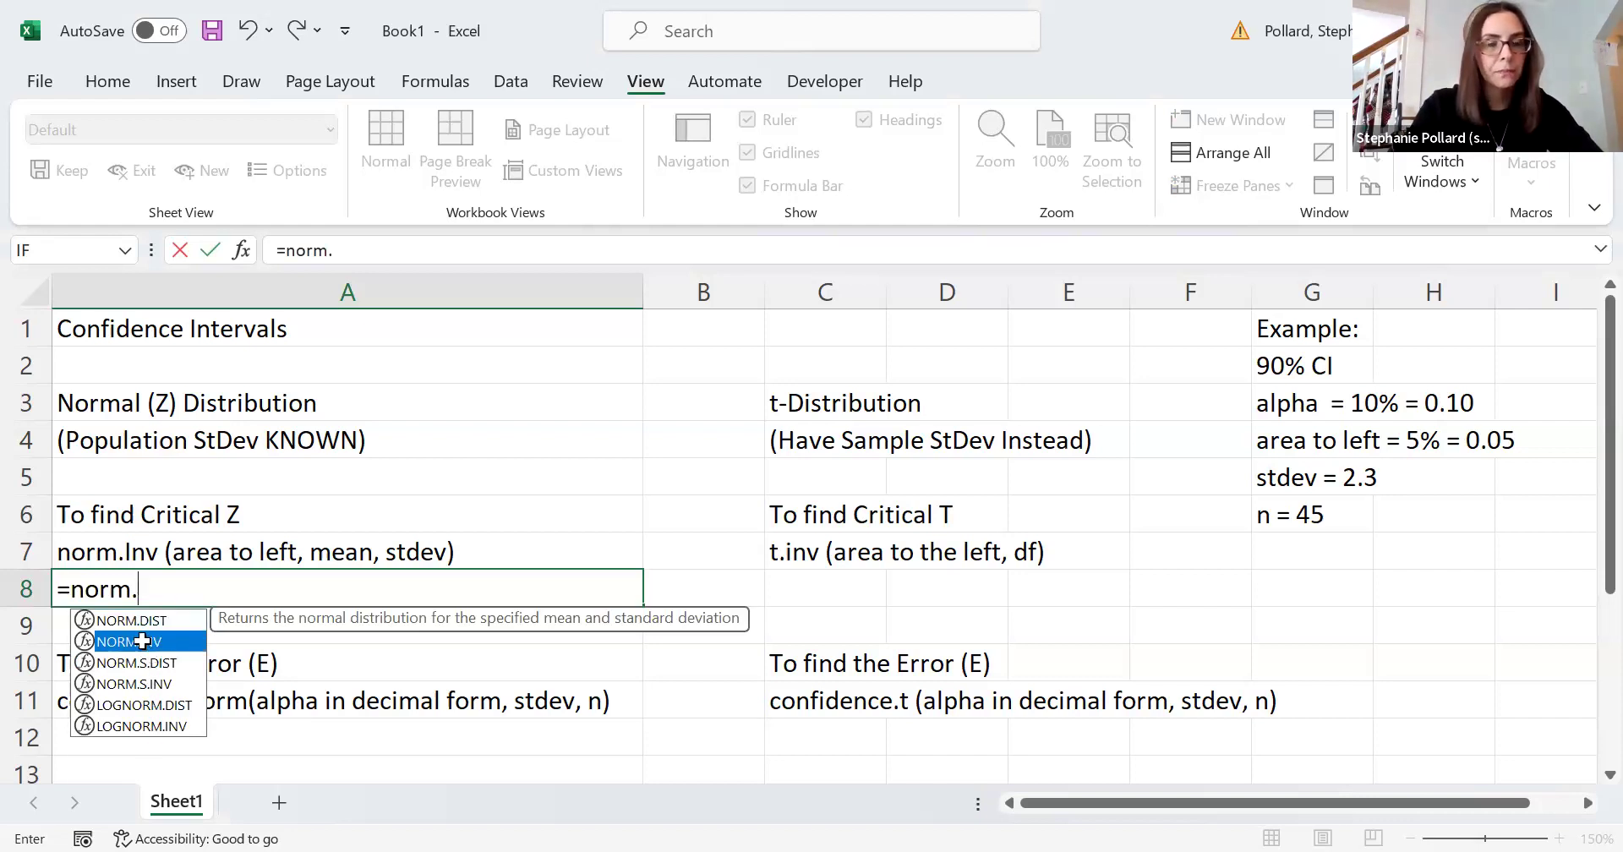
double_click(142, 642)
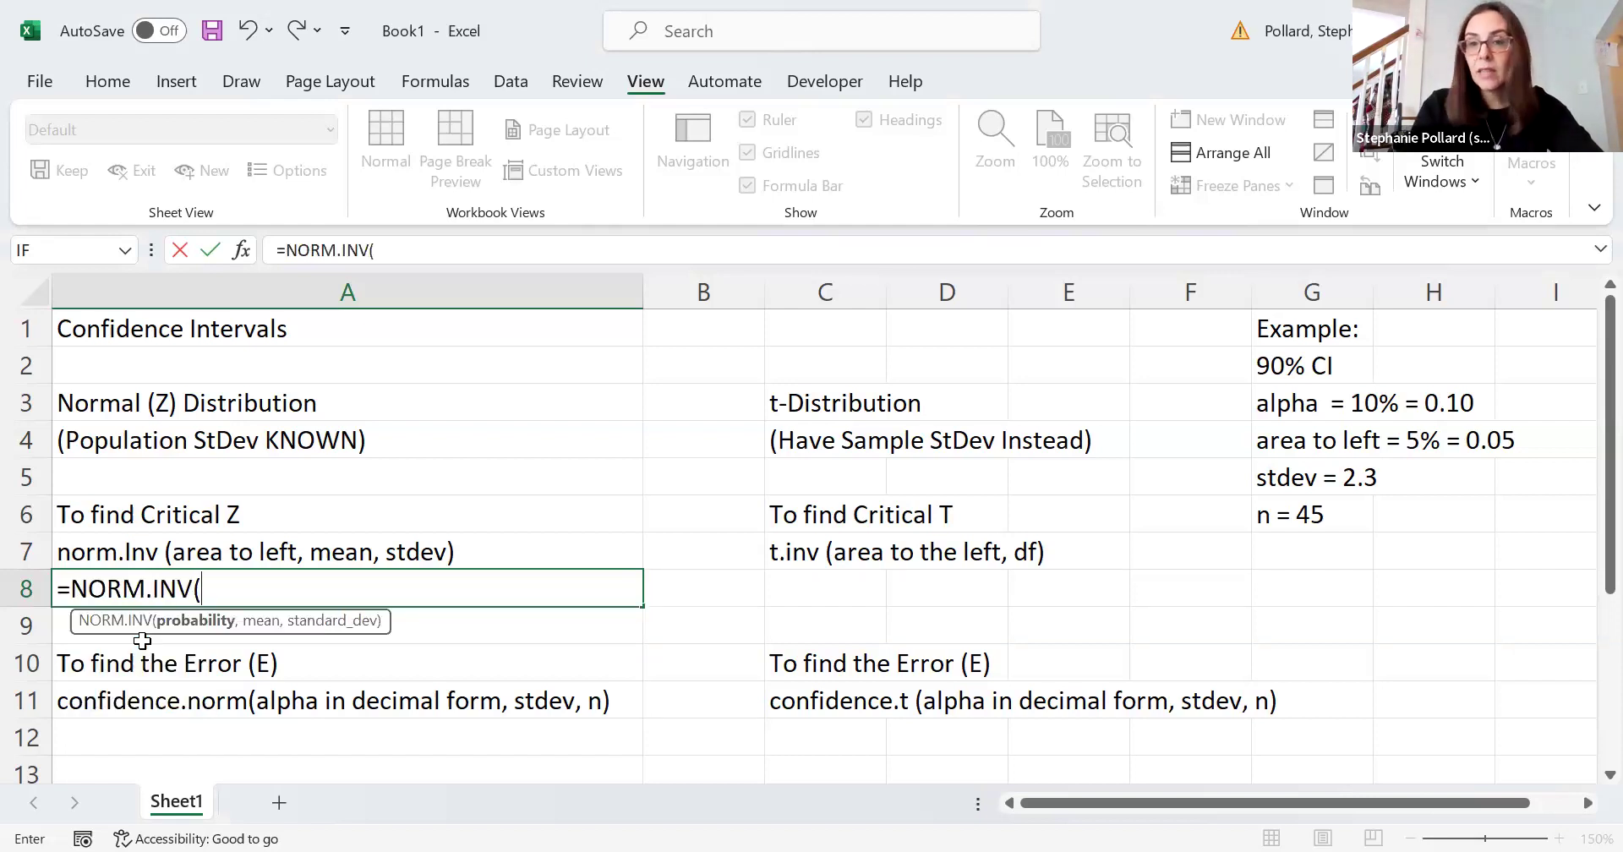
type("0.05")
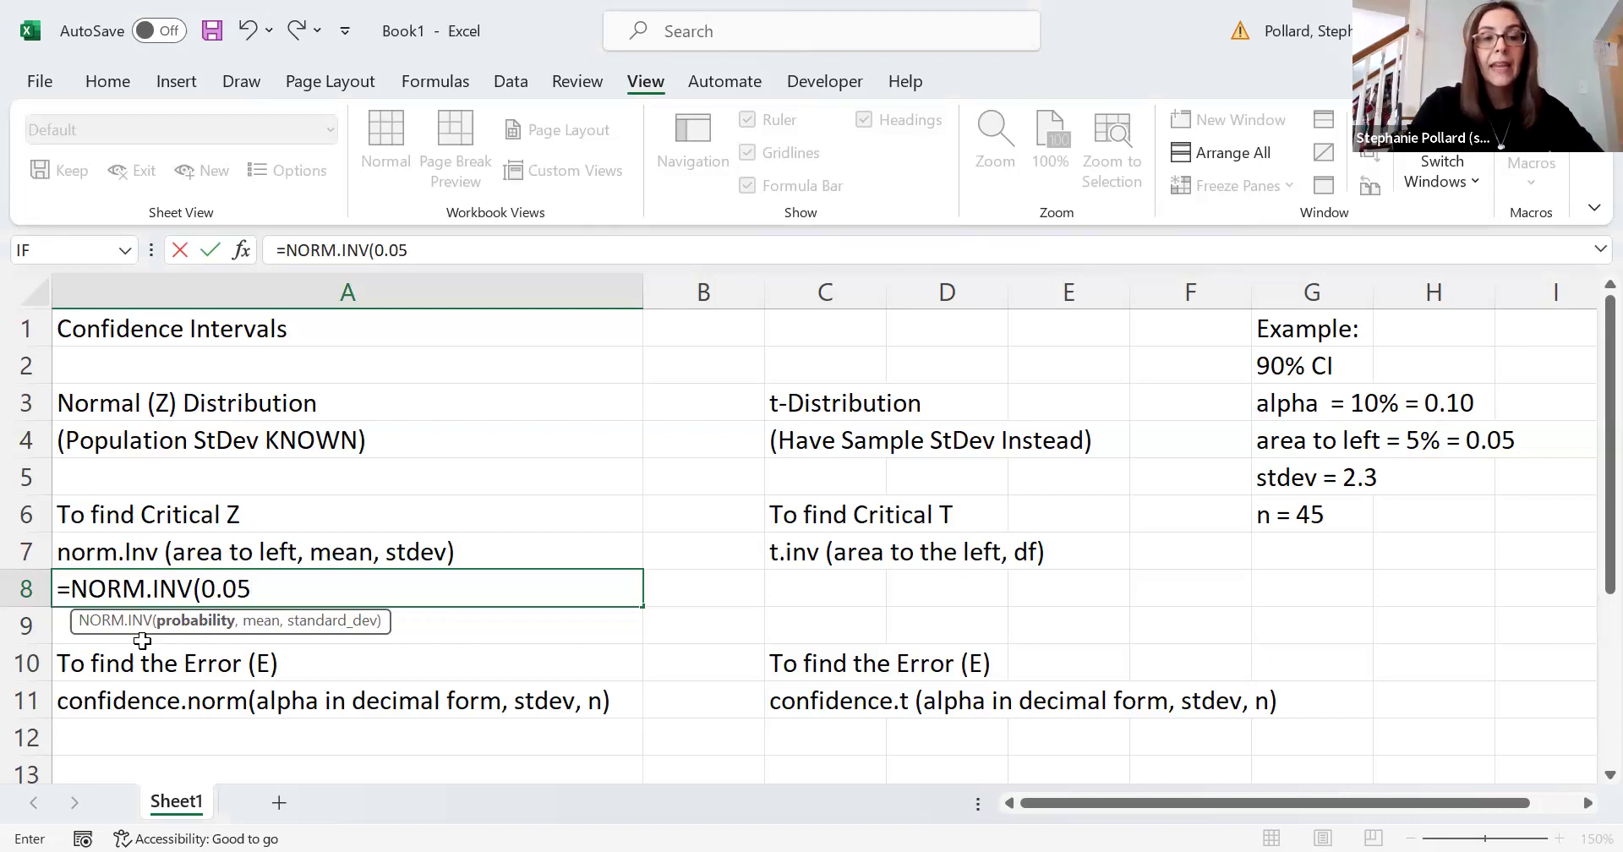
type(",")
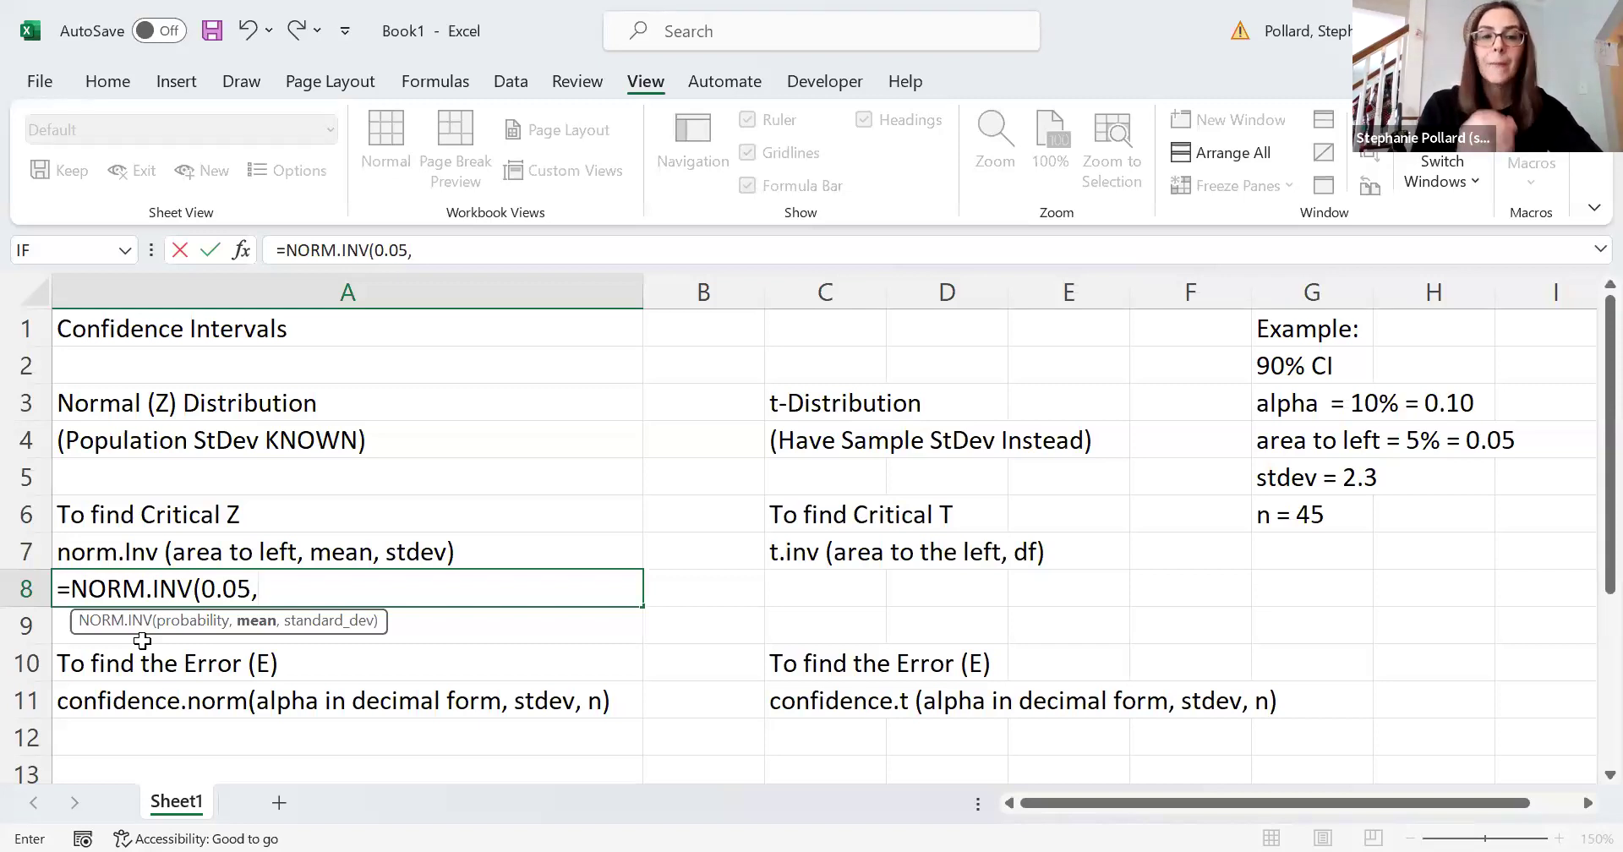
type("0")
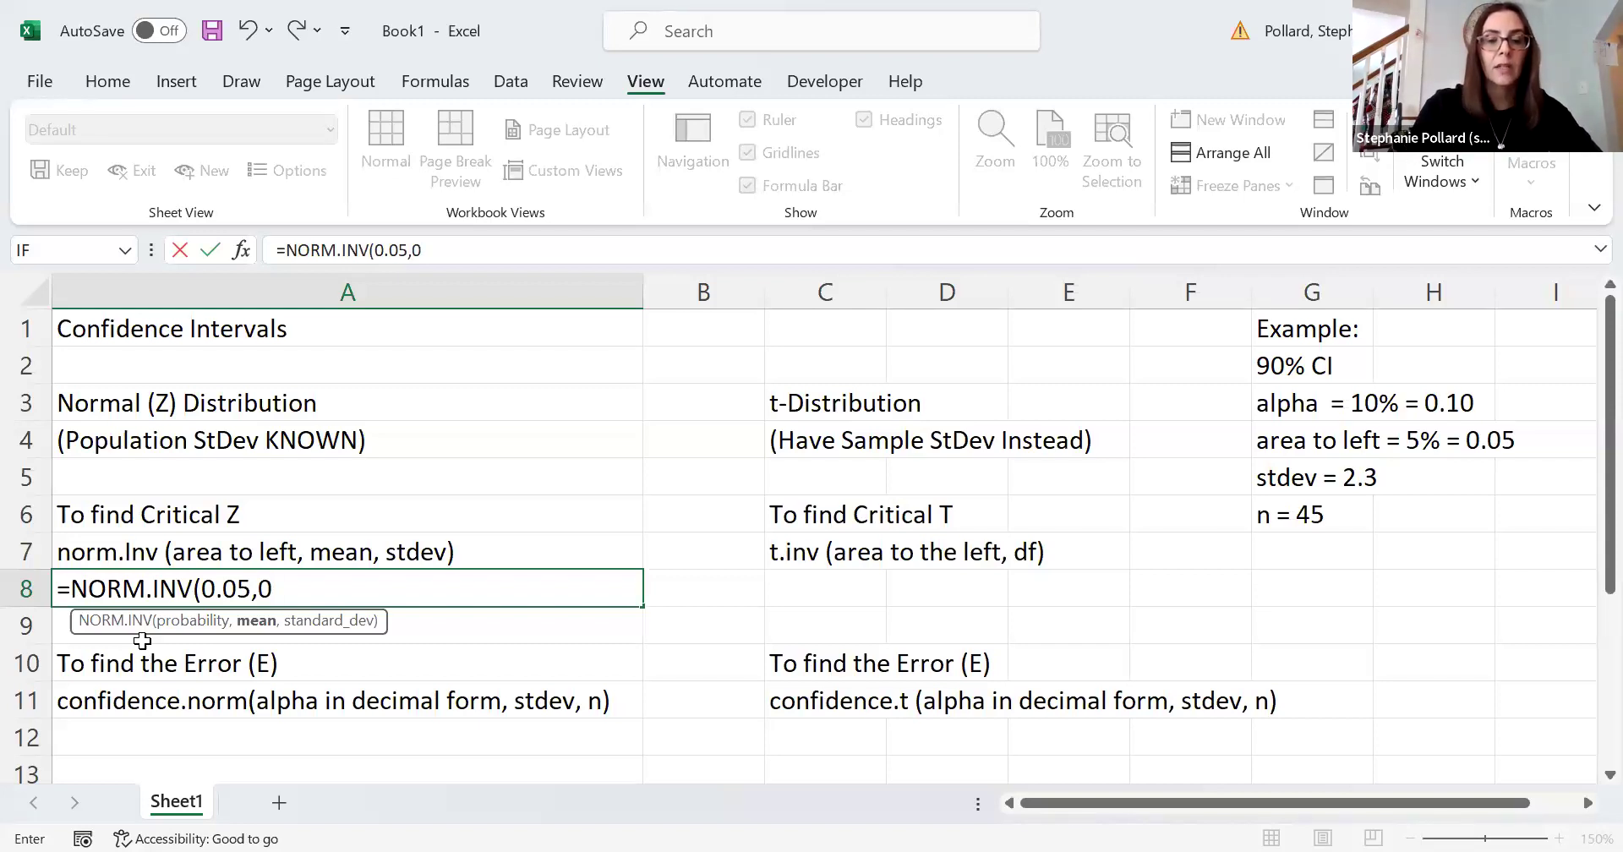
type(",1)")
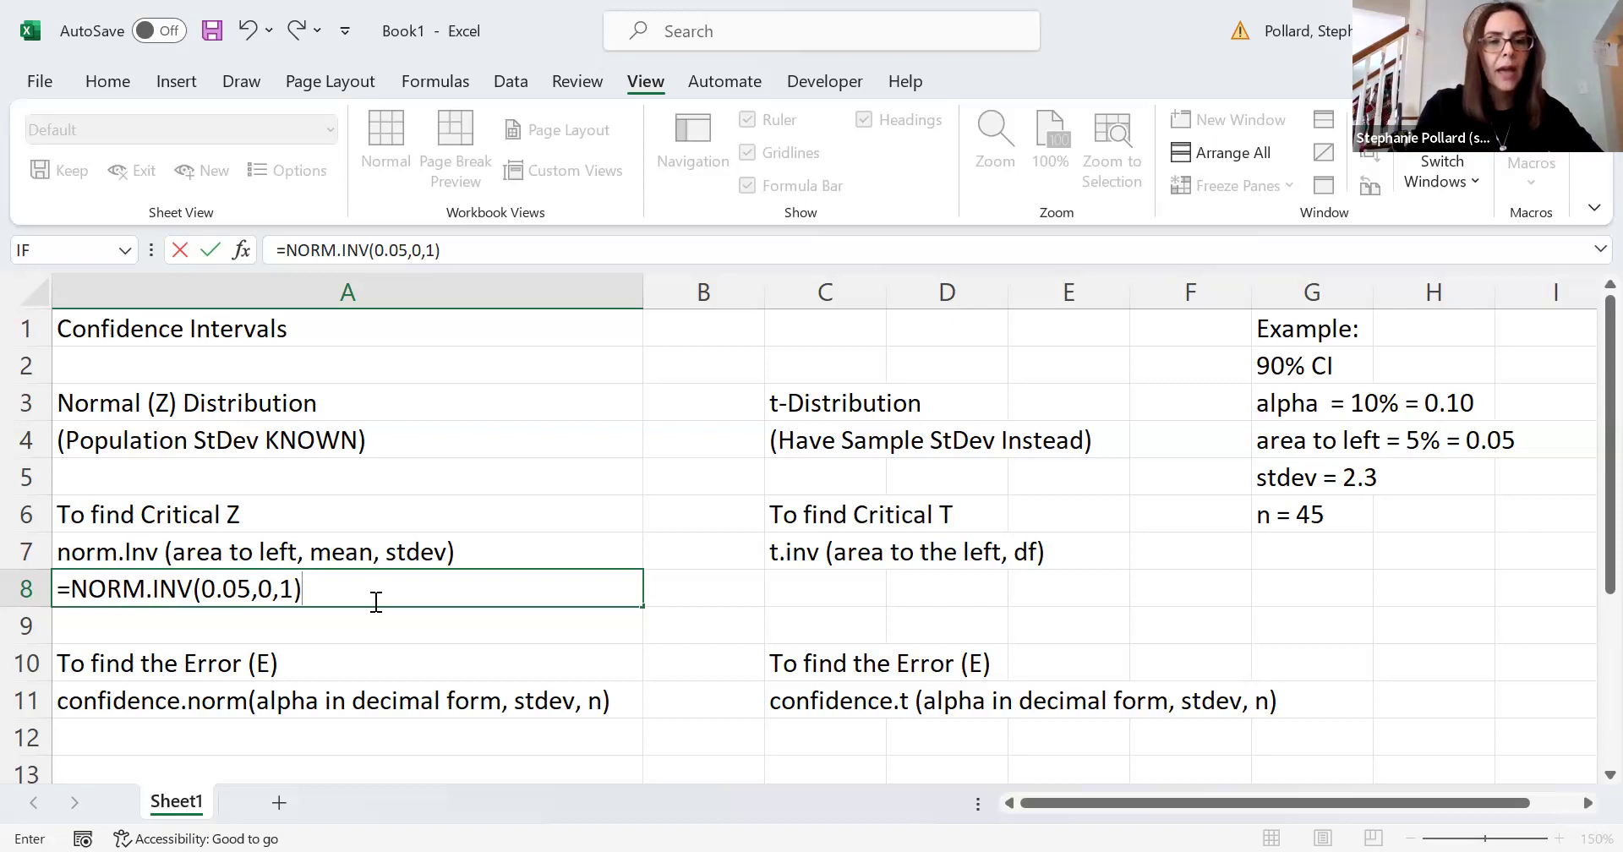
key("Return")
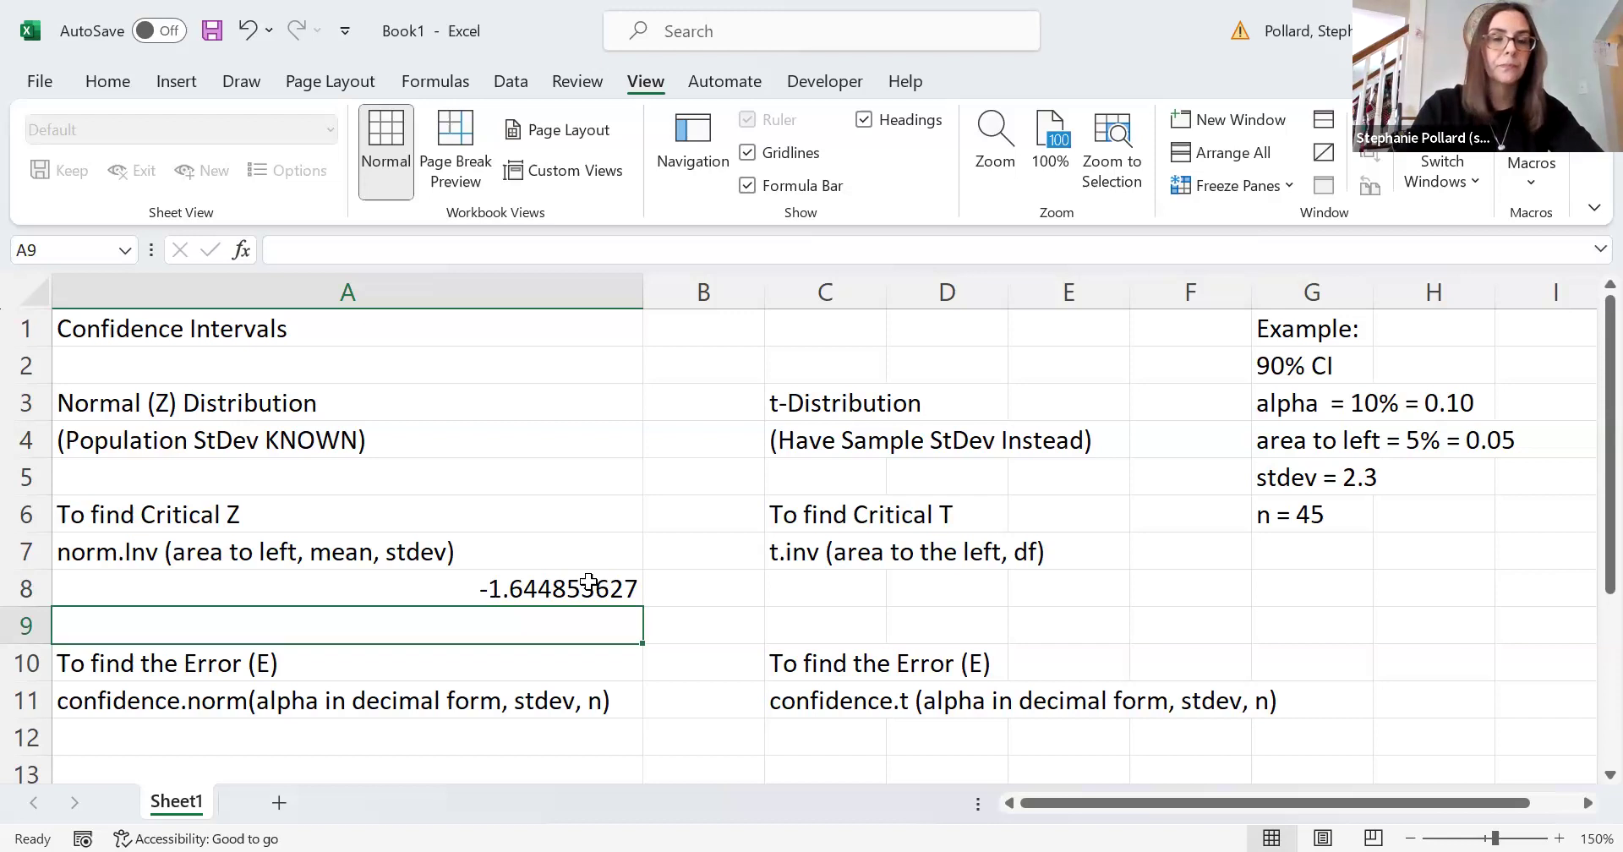
Calculate the critical T in cell C8 with T.INV, using probability 0.05 and 44 degrees of freedom.
left_click(791, 588)
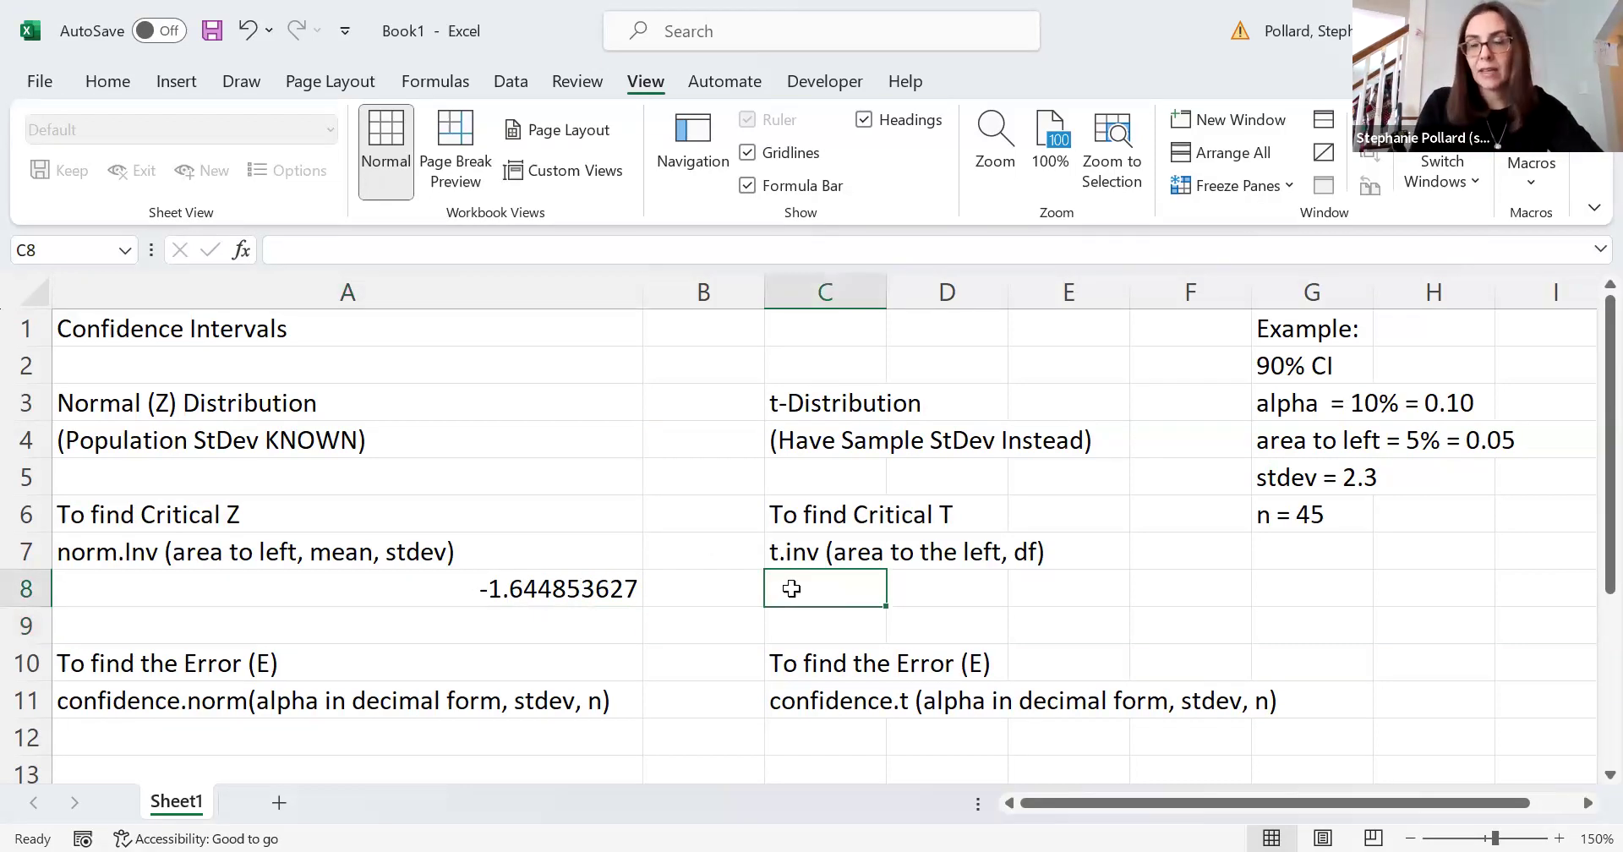
type("=")
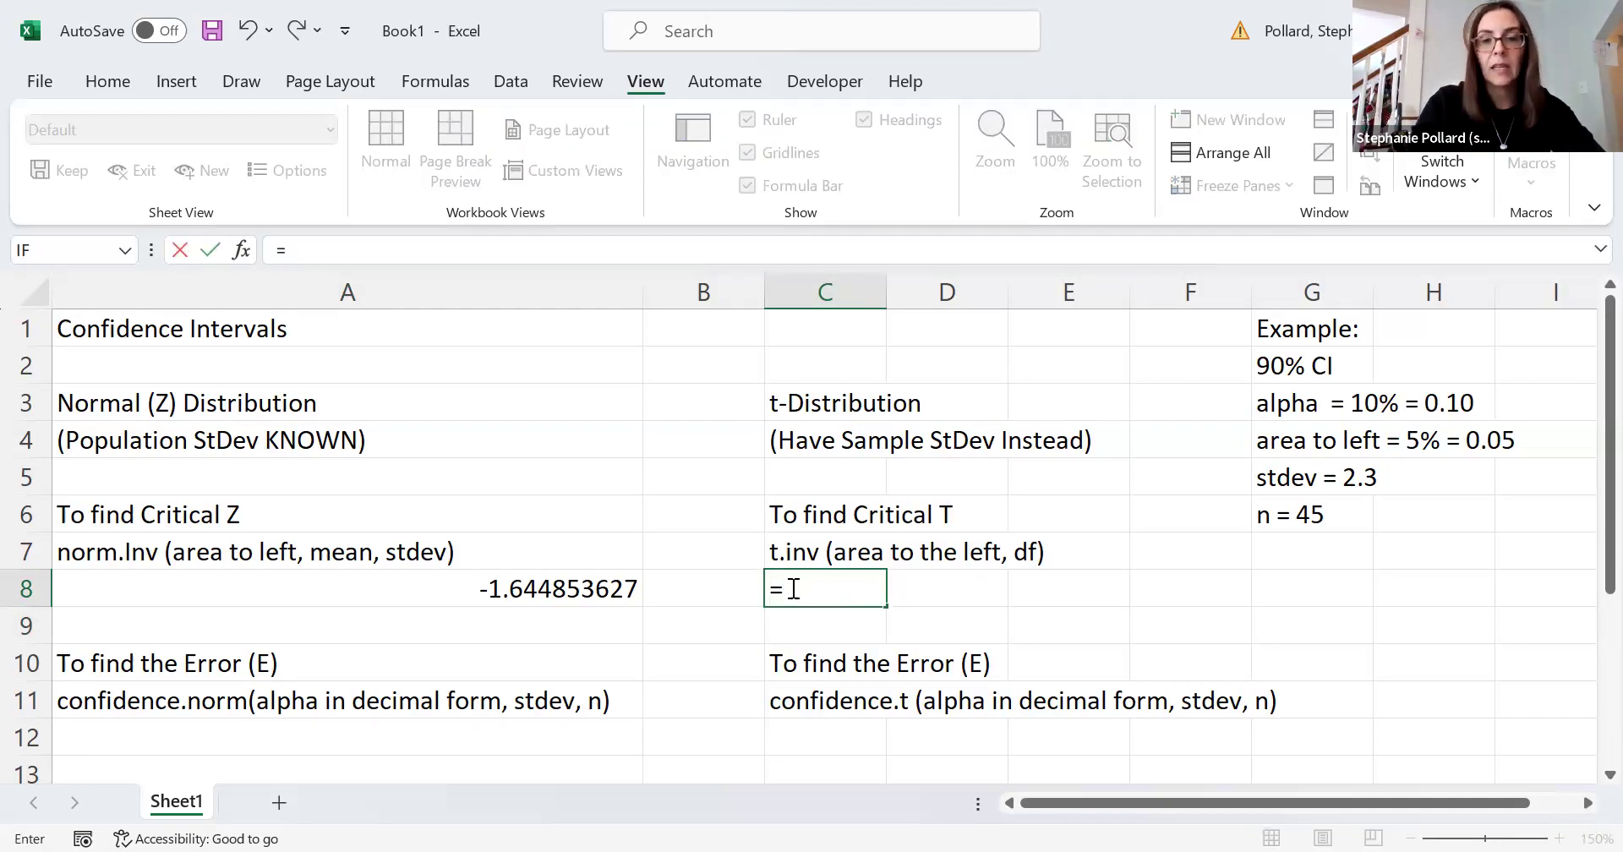
type("t.")
double_click(828, 684)
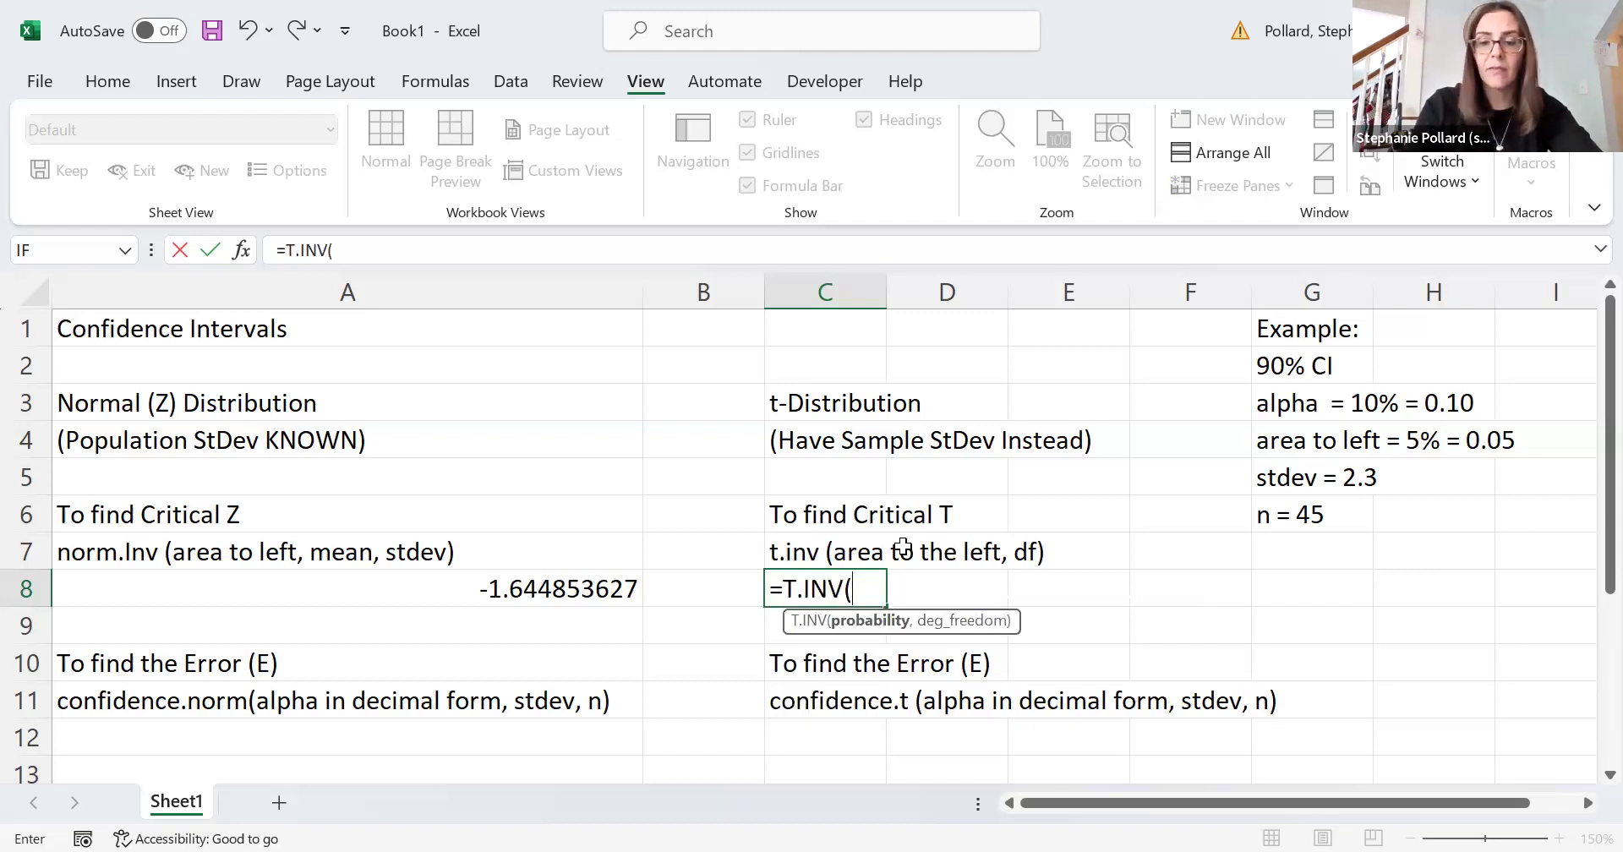
type("0.05")
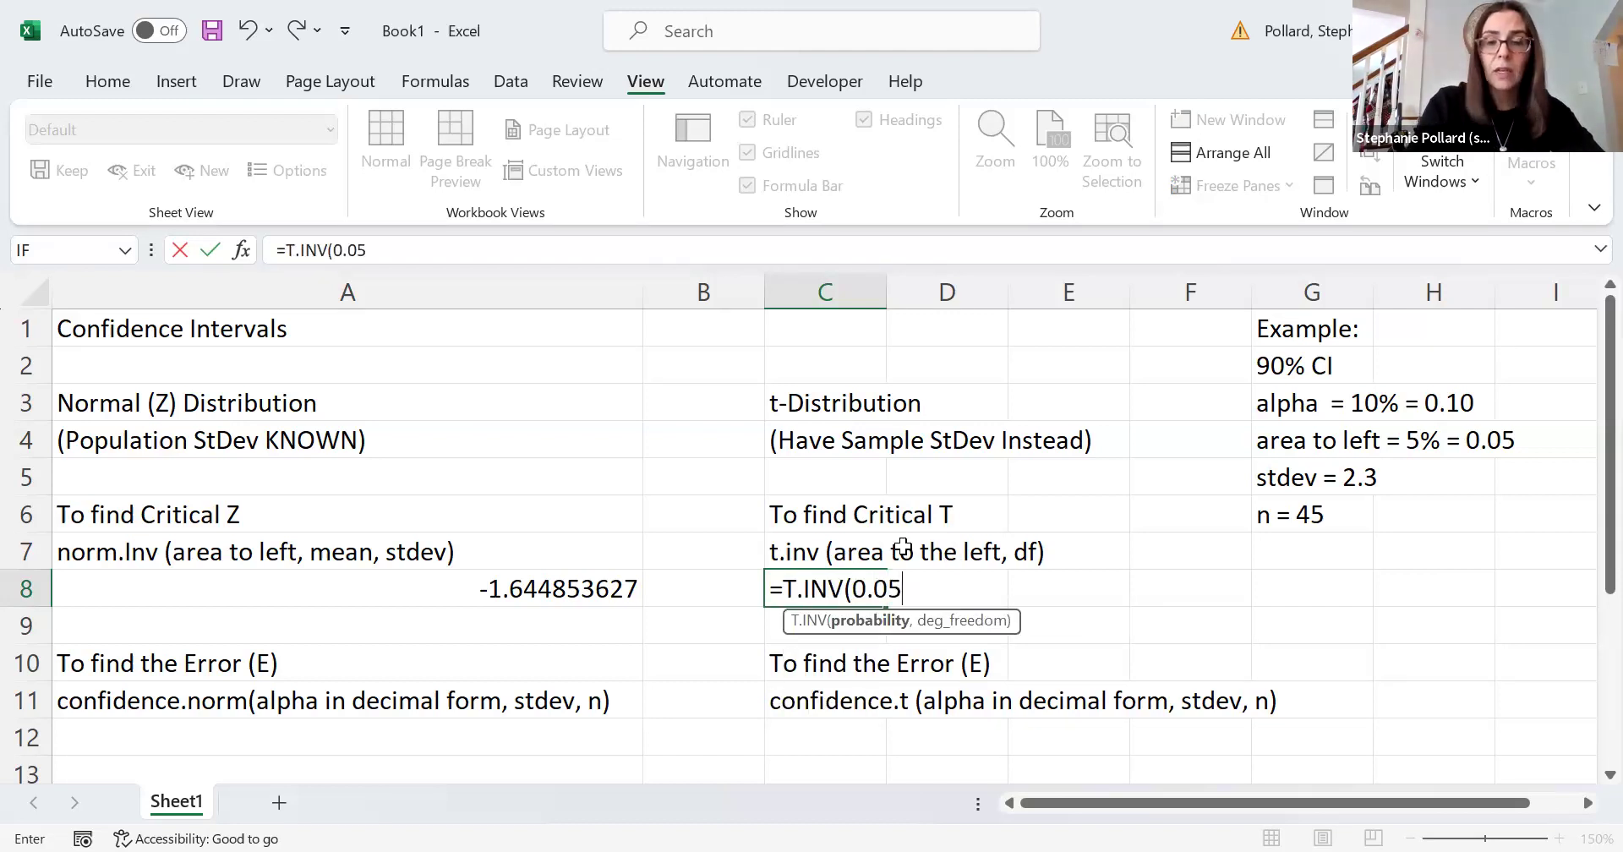
type(",")
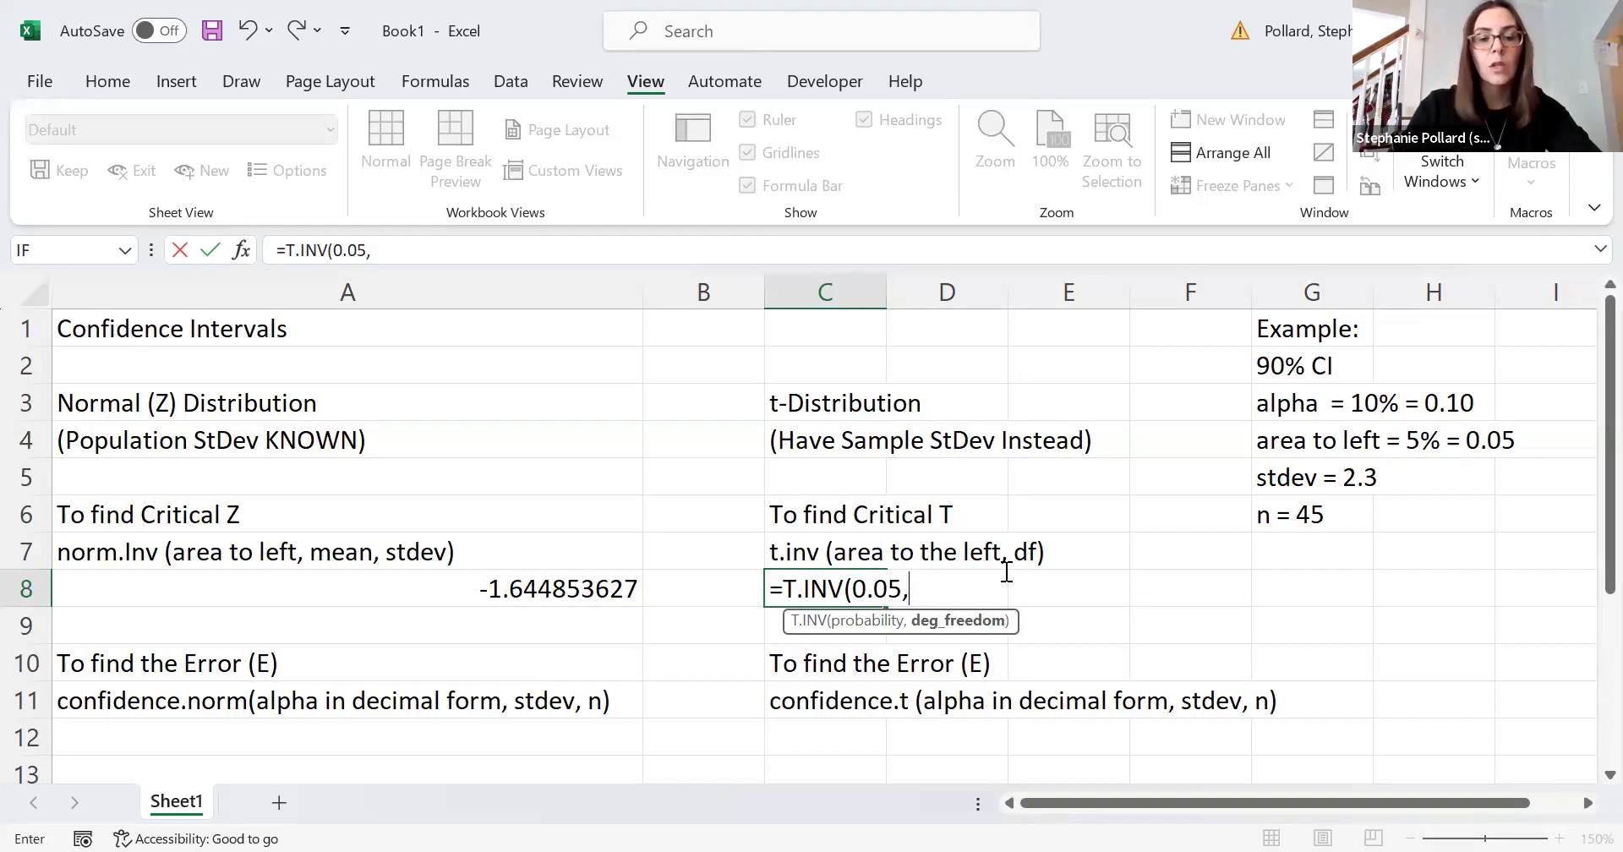
type("44")
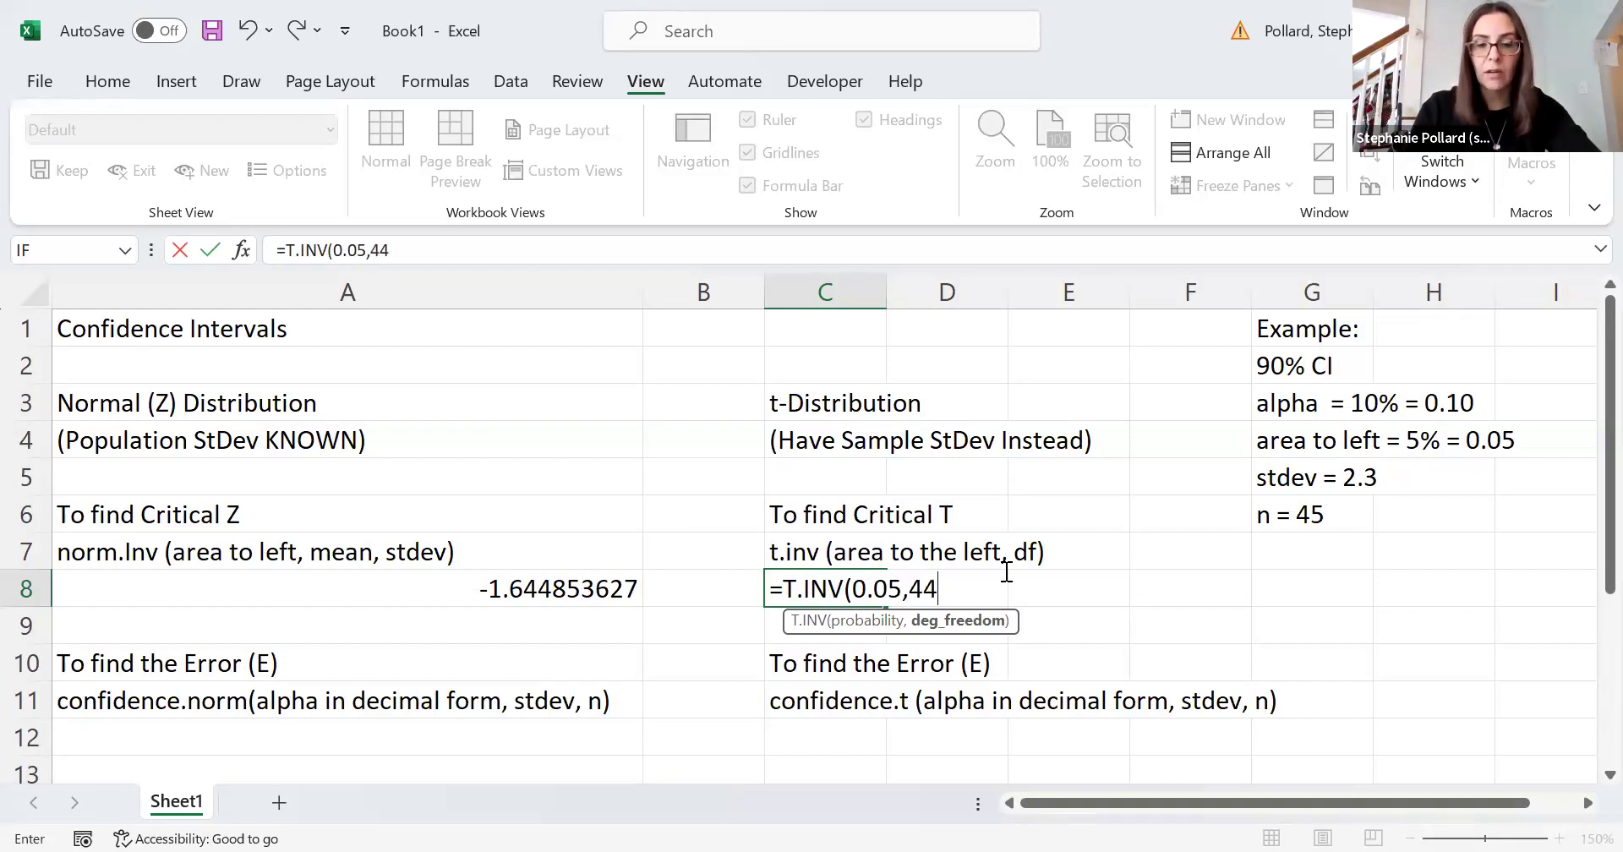
type(")")
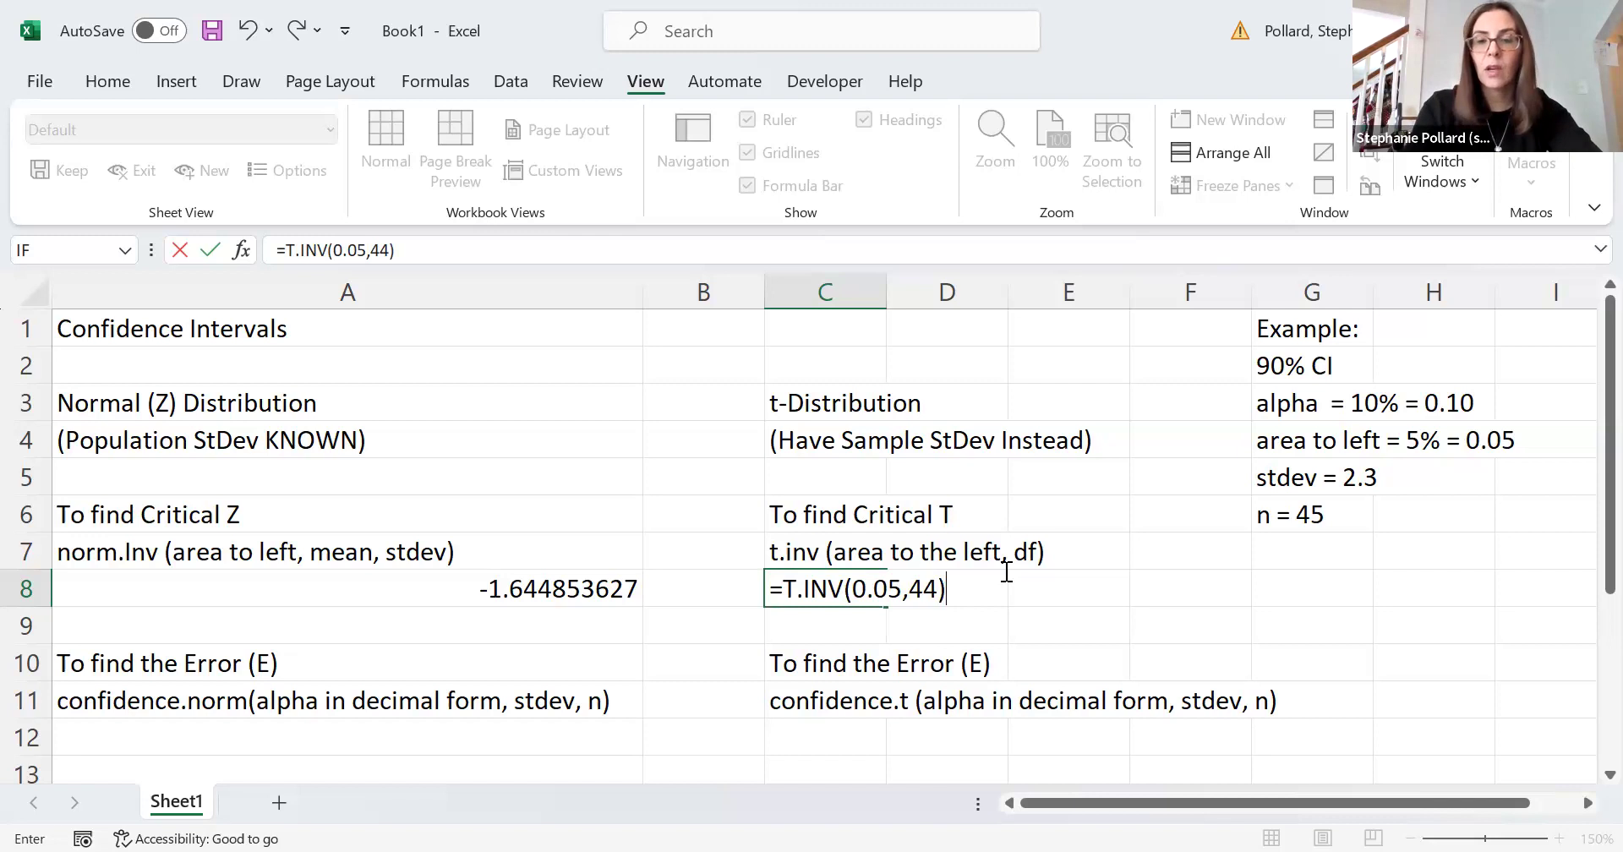
key("Return")
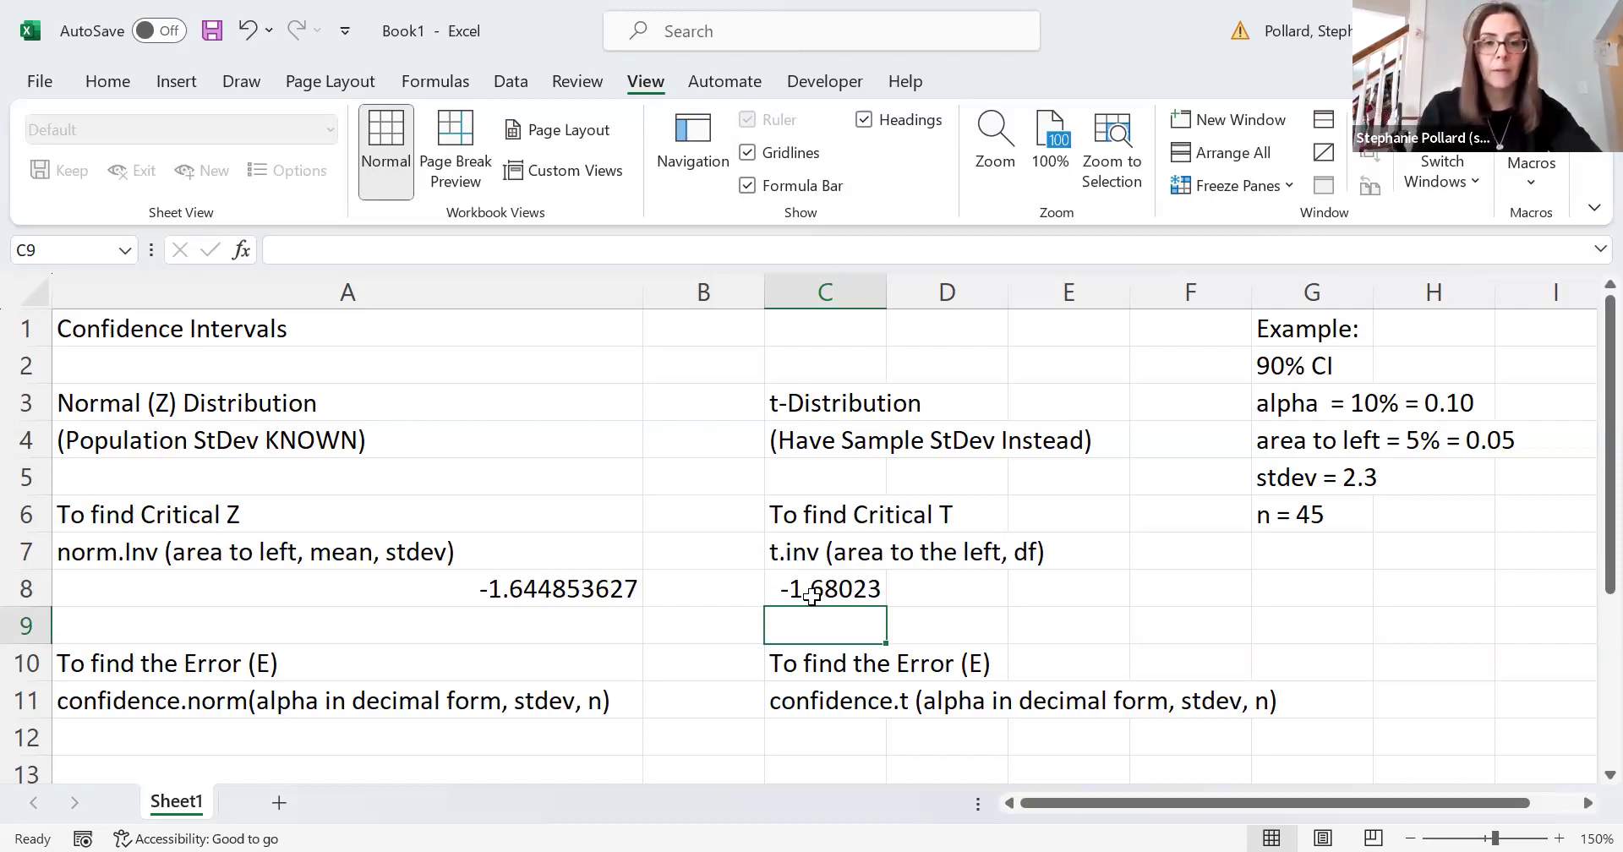
Review the critical Z formula in cell A8 and the critical T formula in cell C8.
left_click(478, 590)
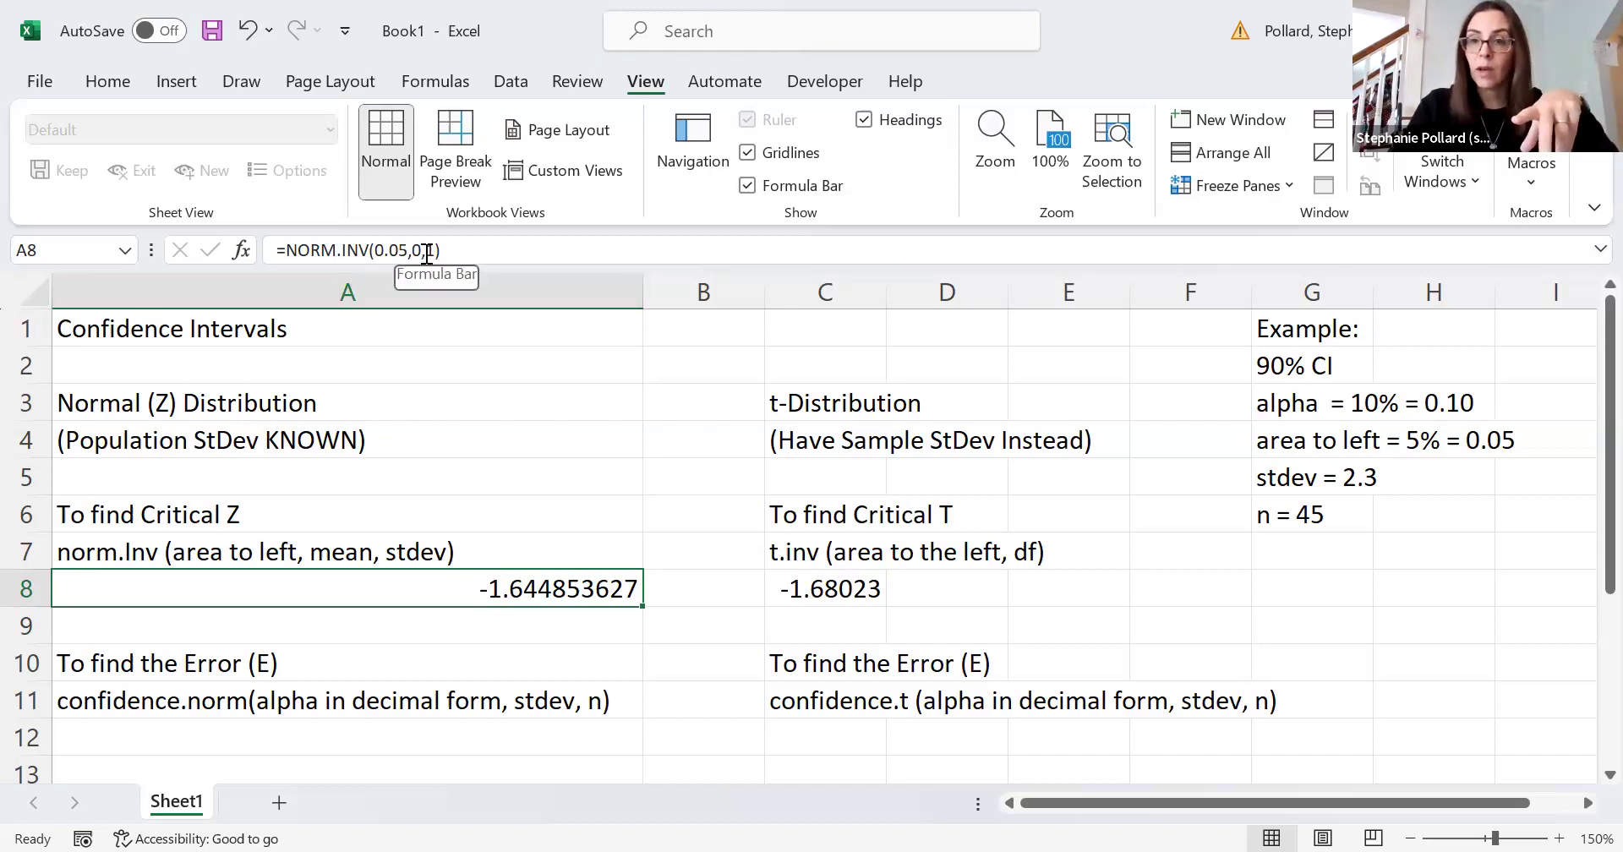
left_click(873, 591)
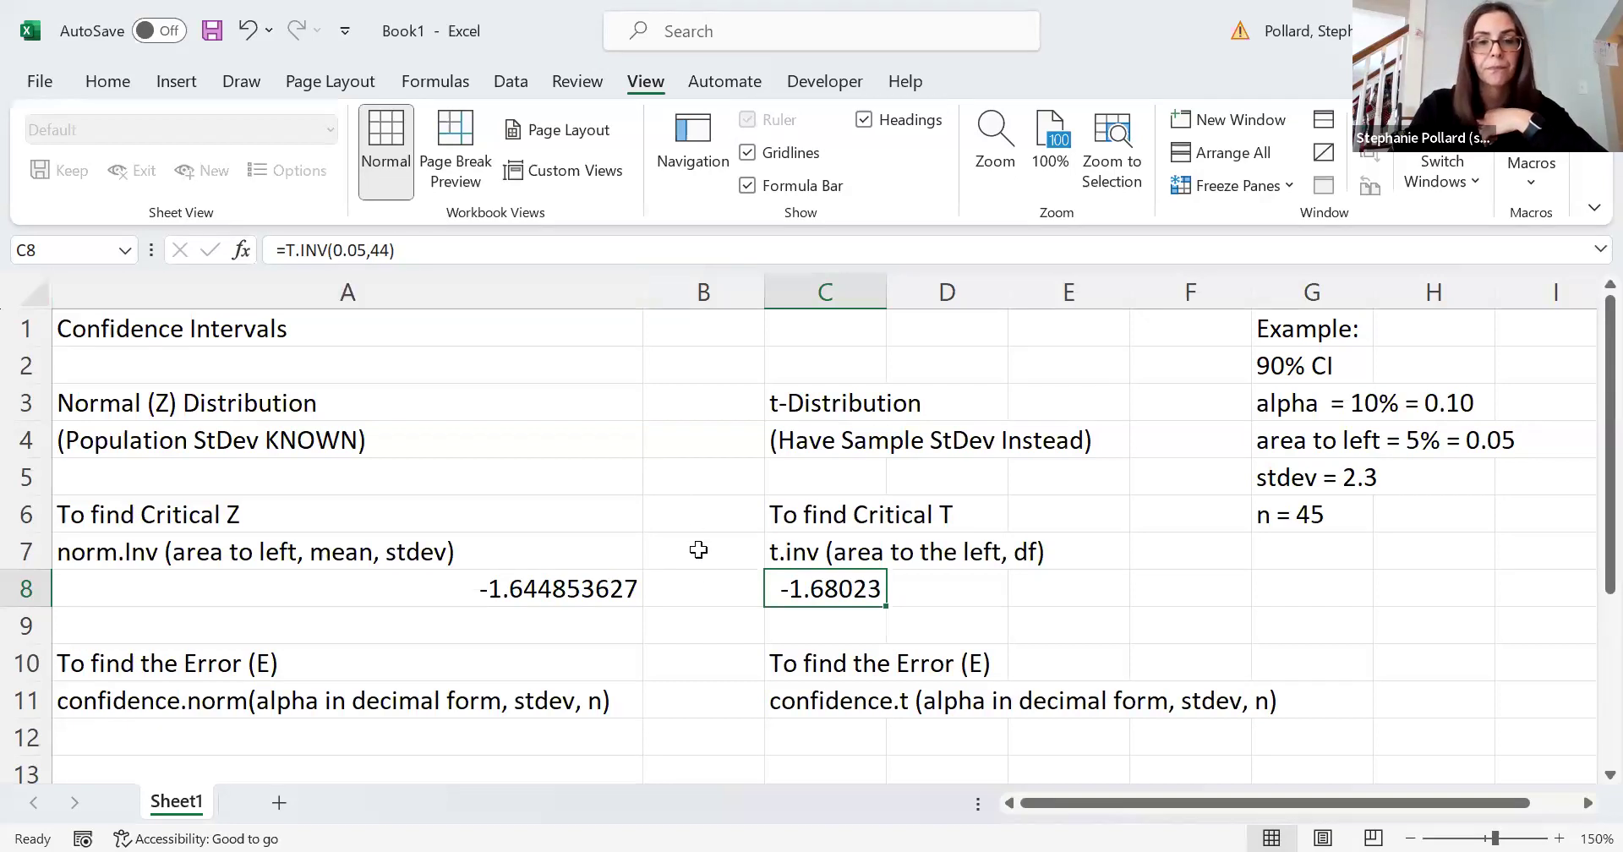
left_click(694, 586)
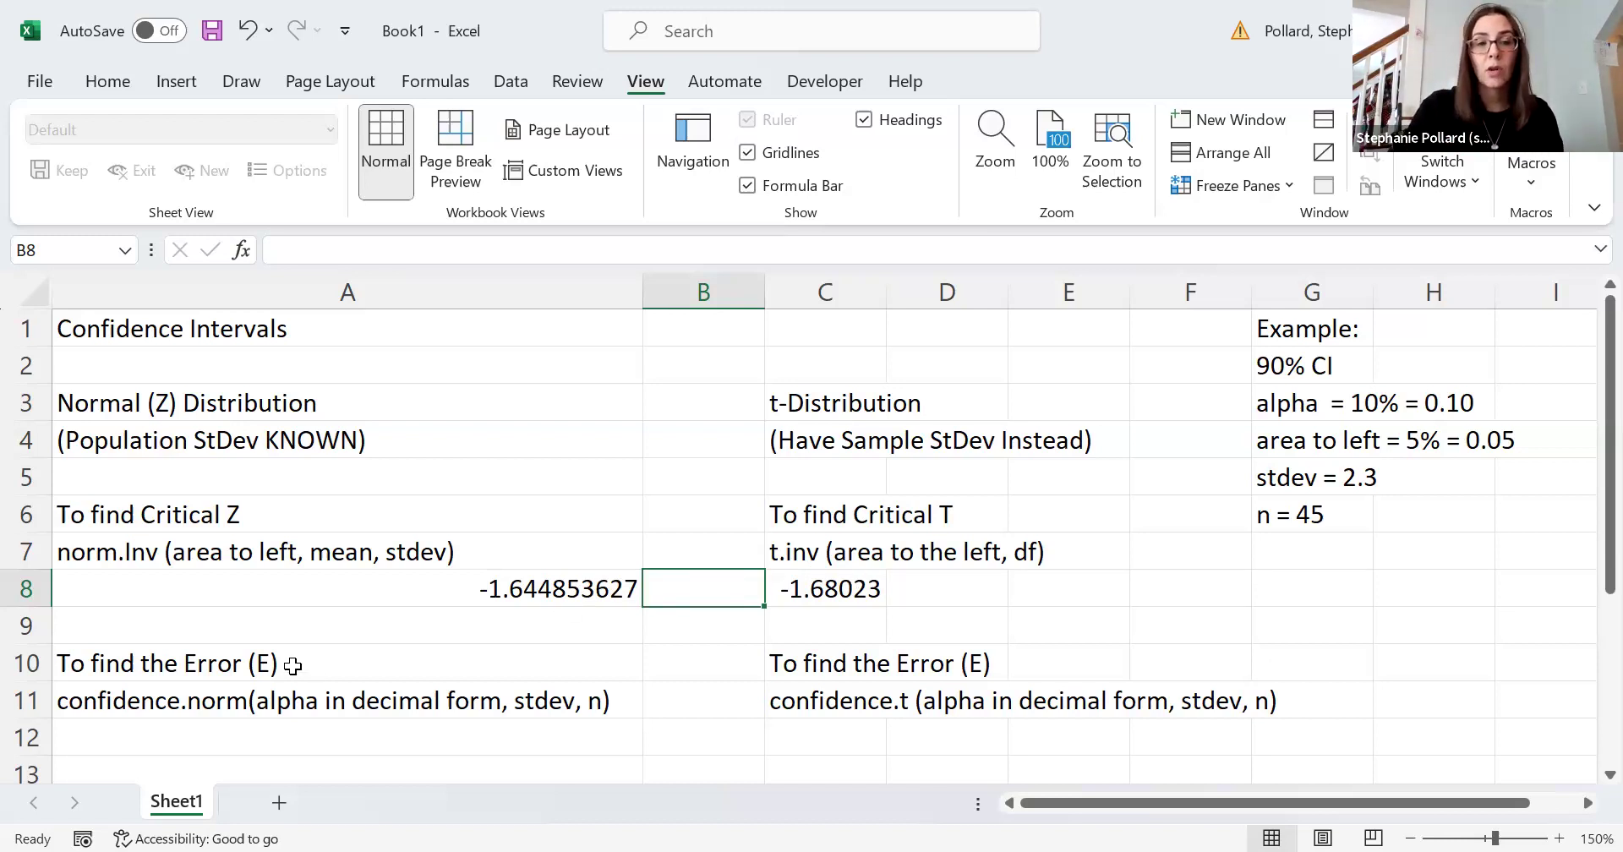
scroll(296, 682, "right", 1)
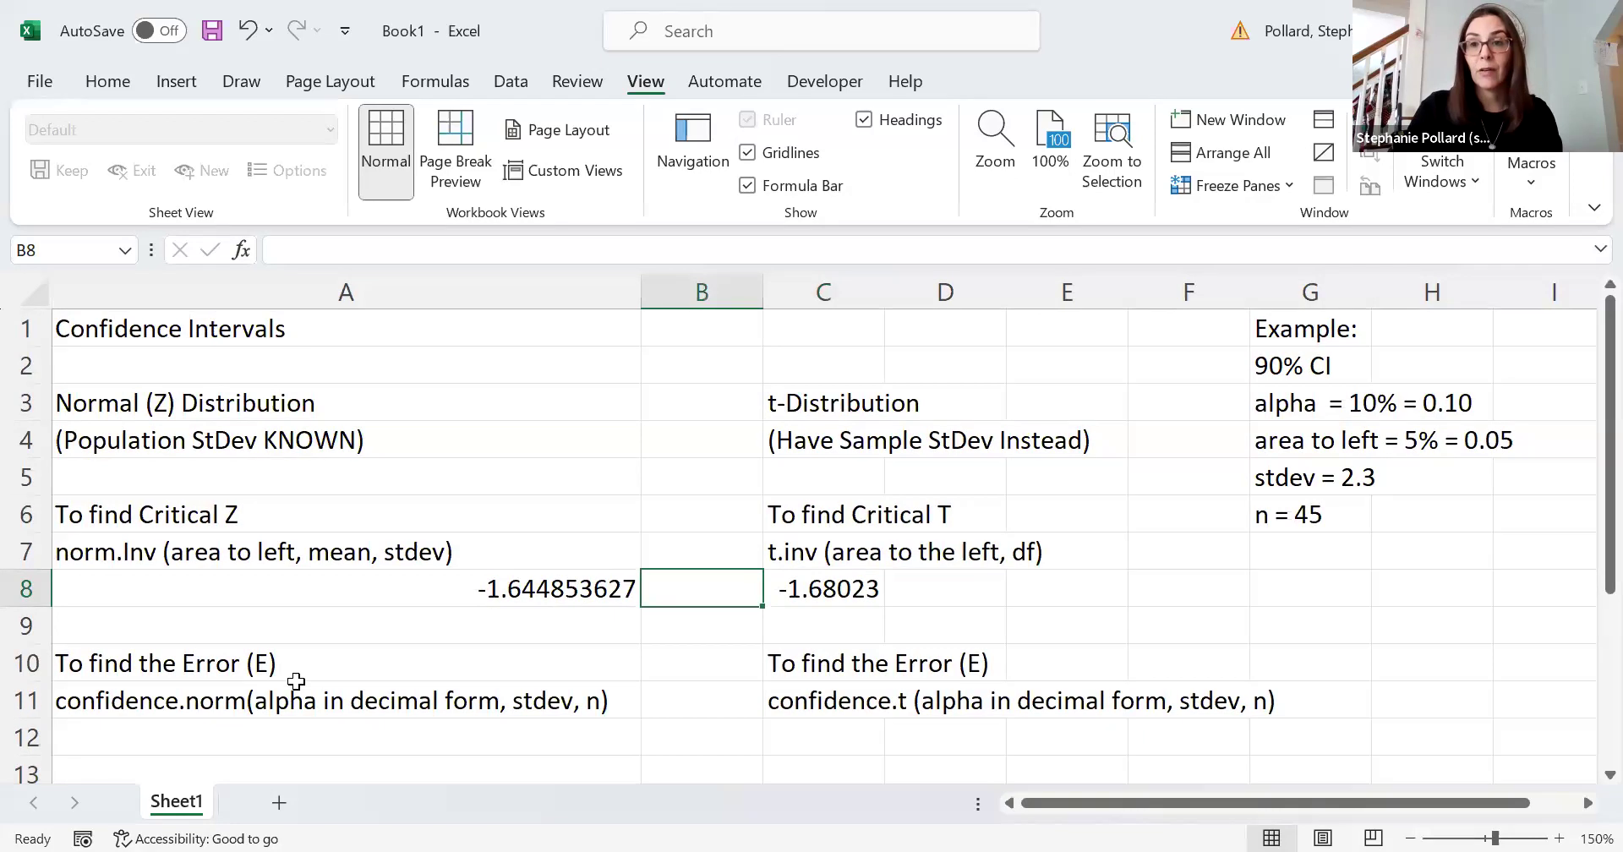
Calculate the normal-distribution error in cell A12 with CONFIDENCE.NORM, using alpha 0.10, standard deviation 2.3 and sample size 45.
left_click(573, 738)
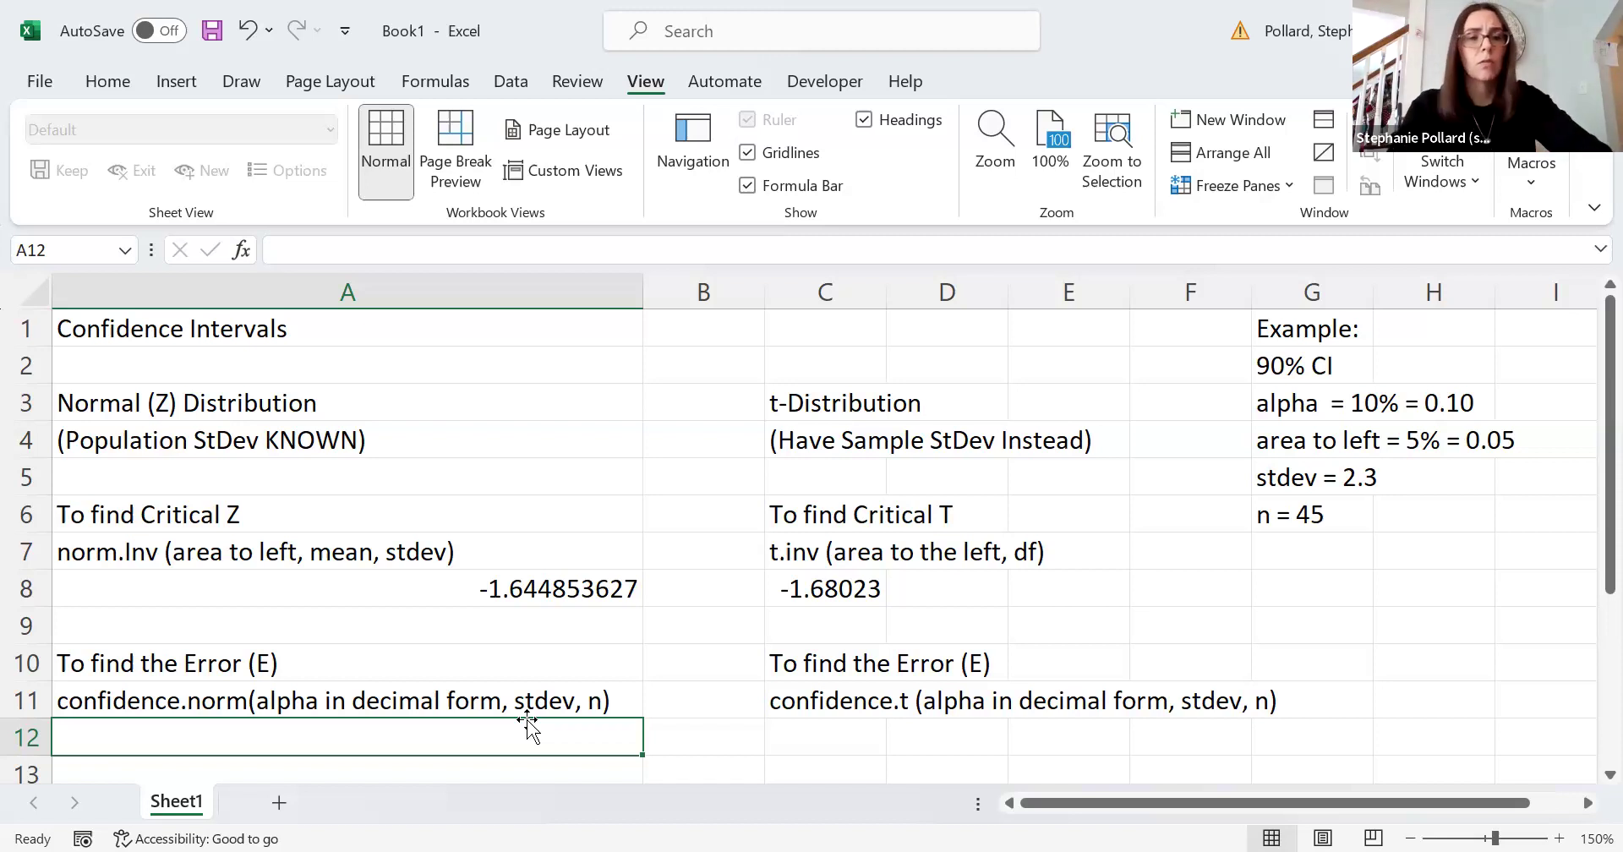
type("=")
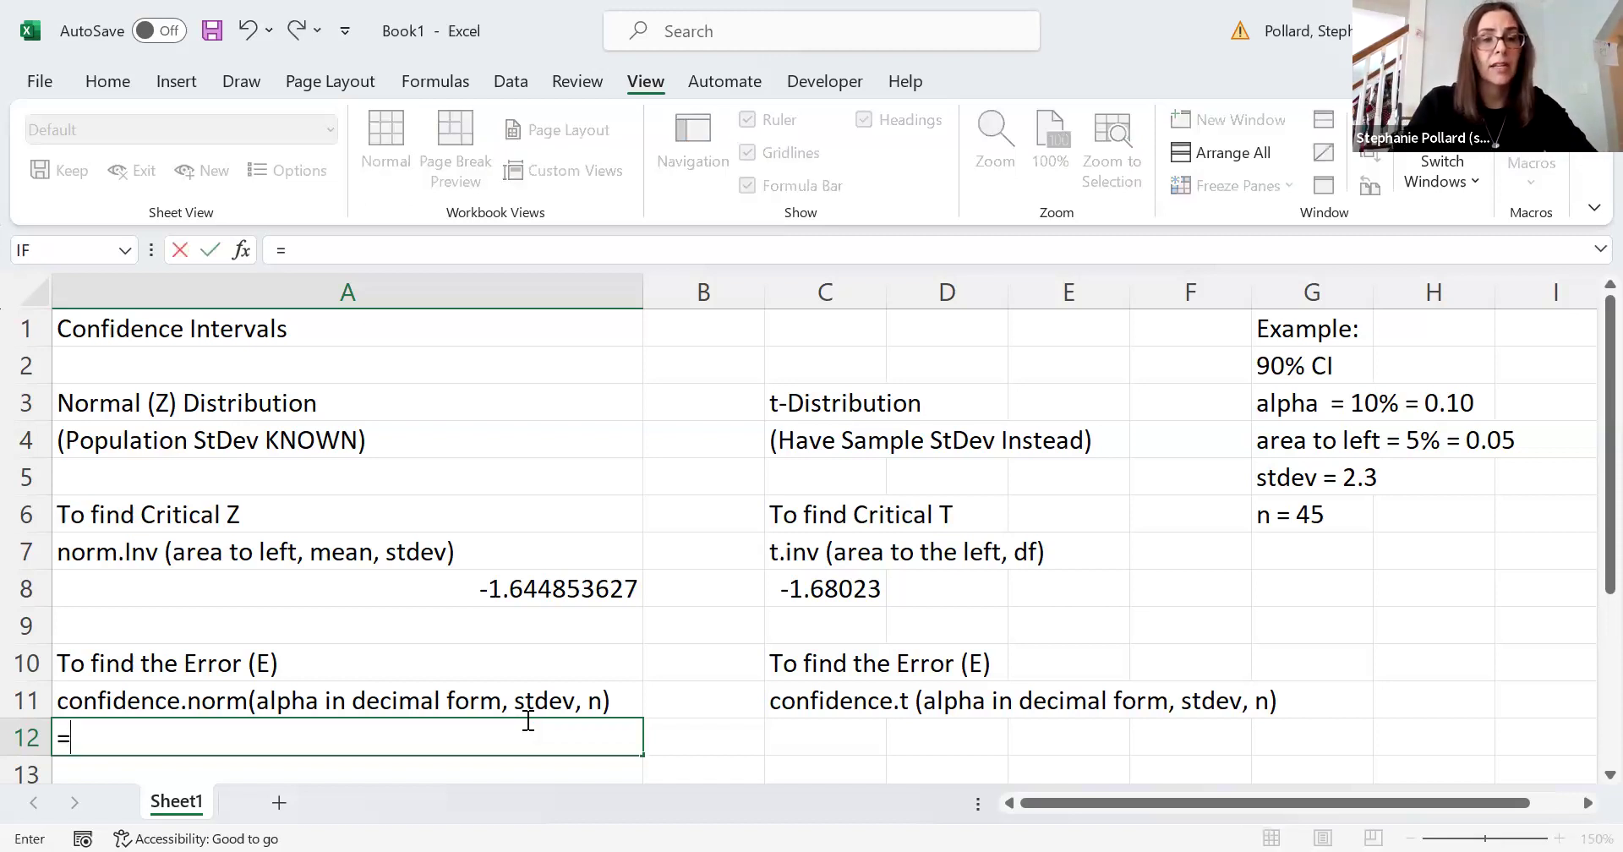
type("conf")
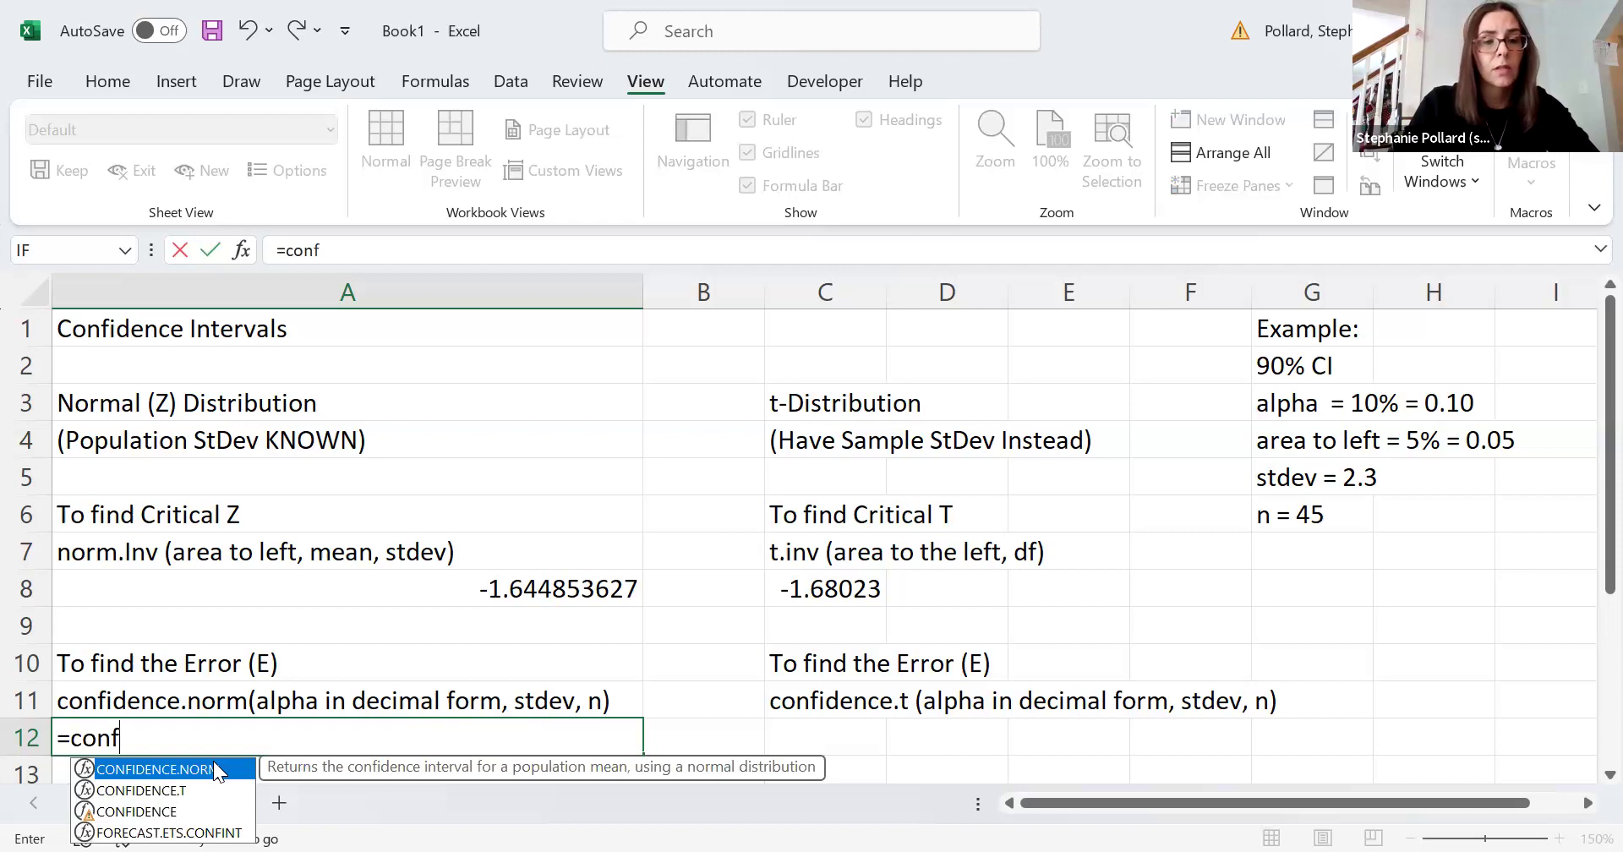
double_click(213, 766)
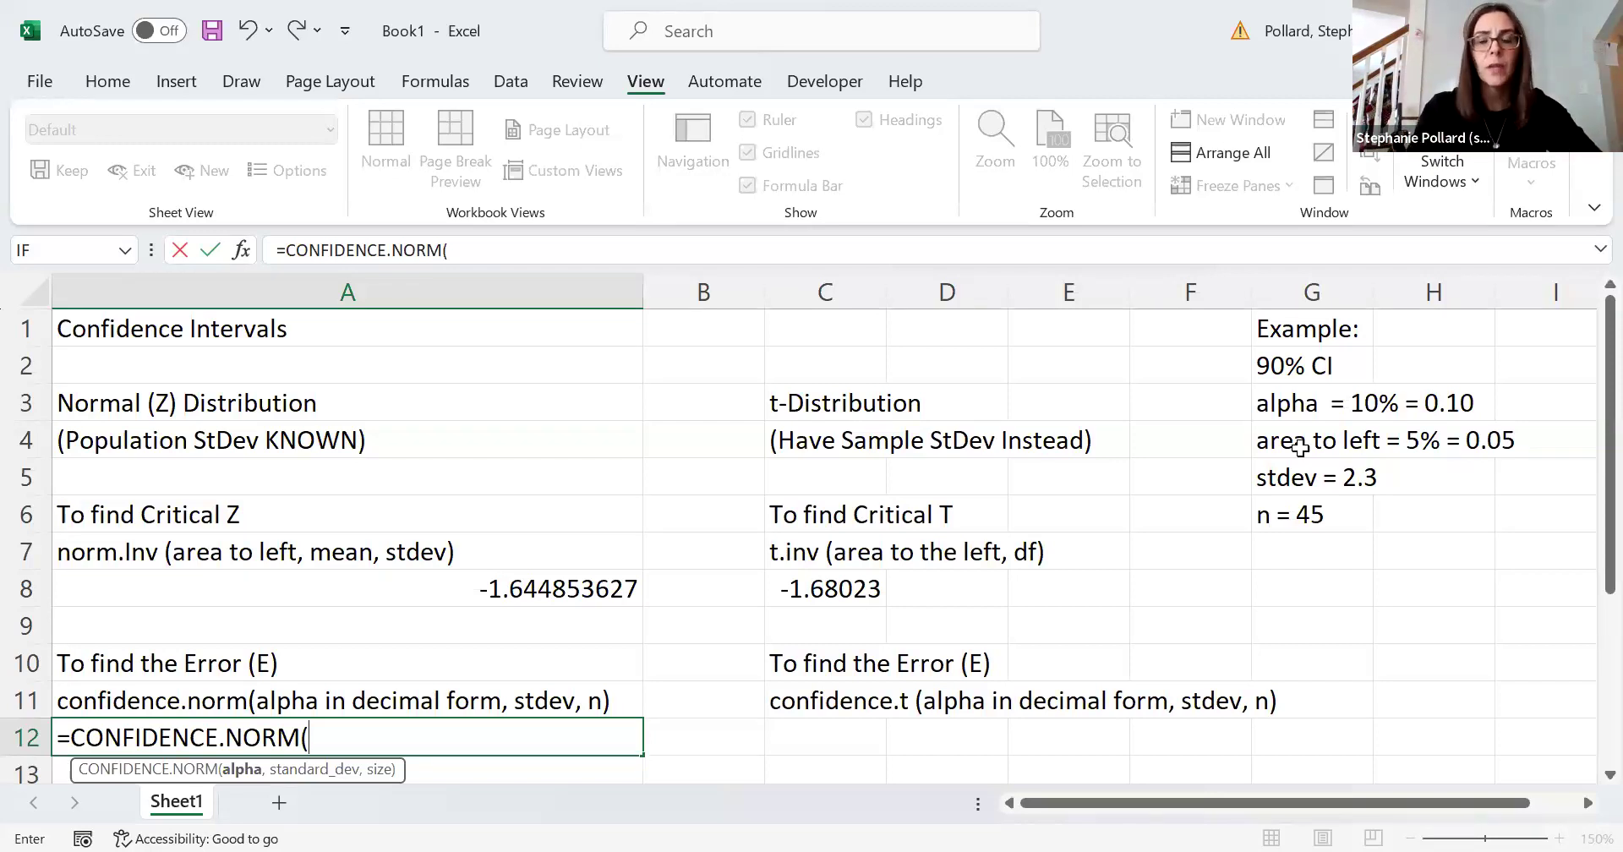
type("0.10")
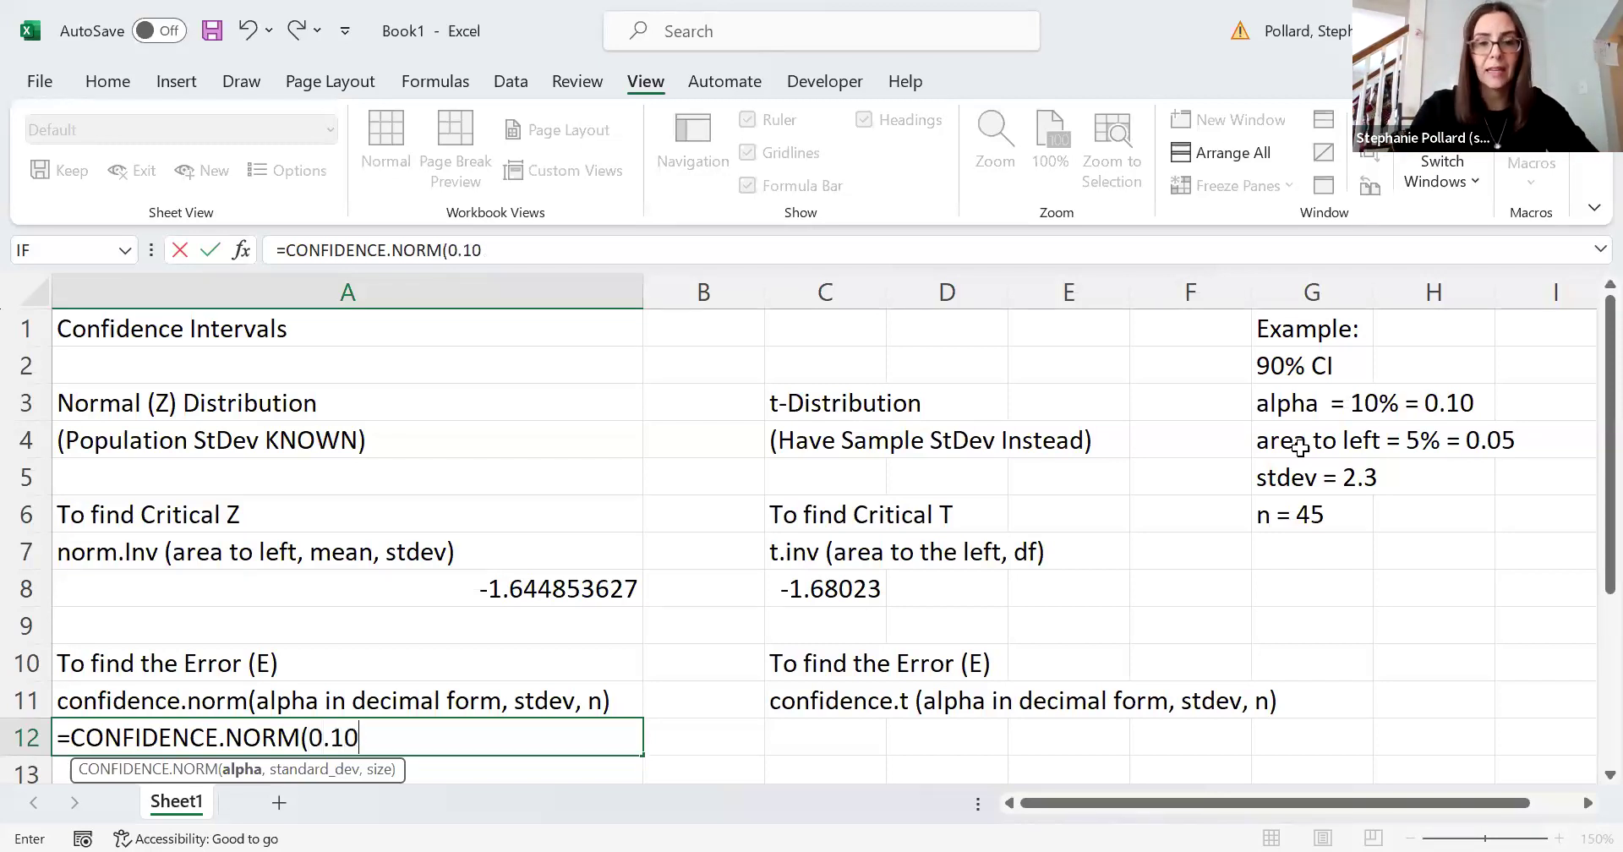
type(",2.3,45)")
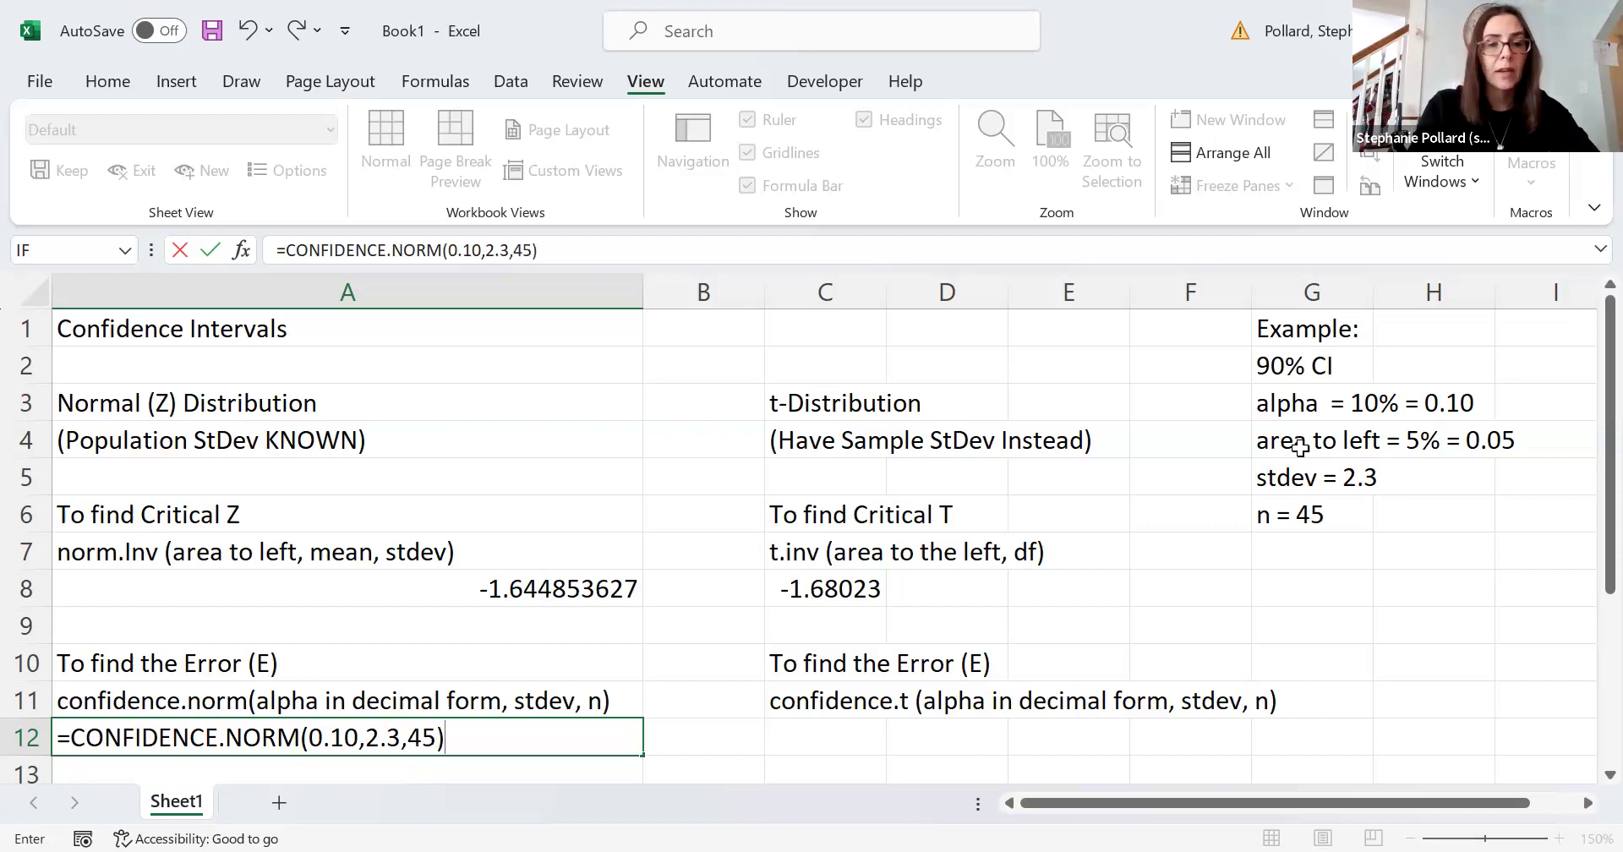
key("Return")
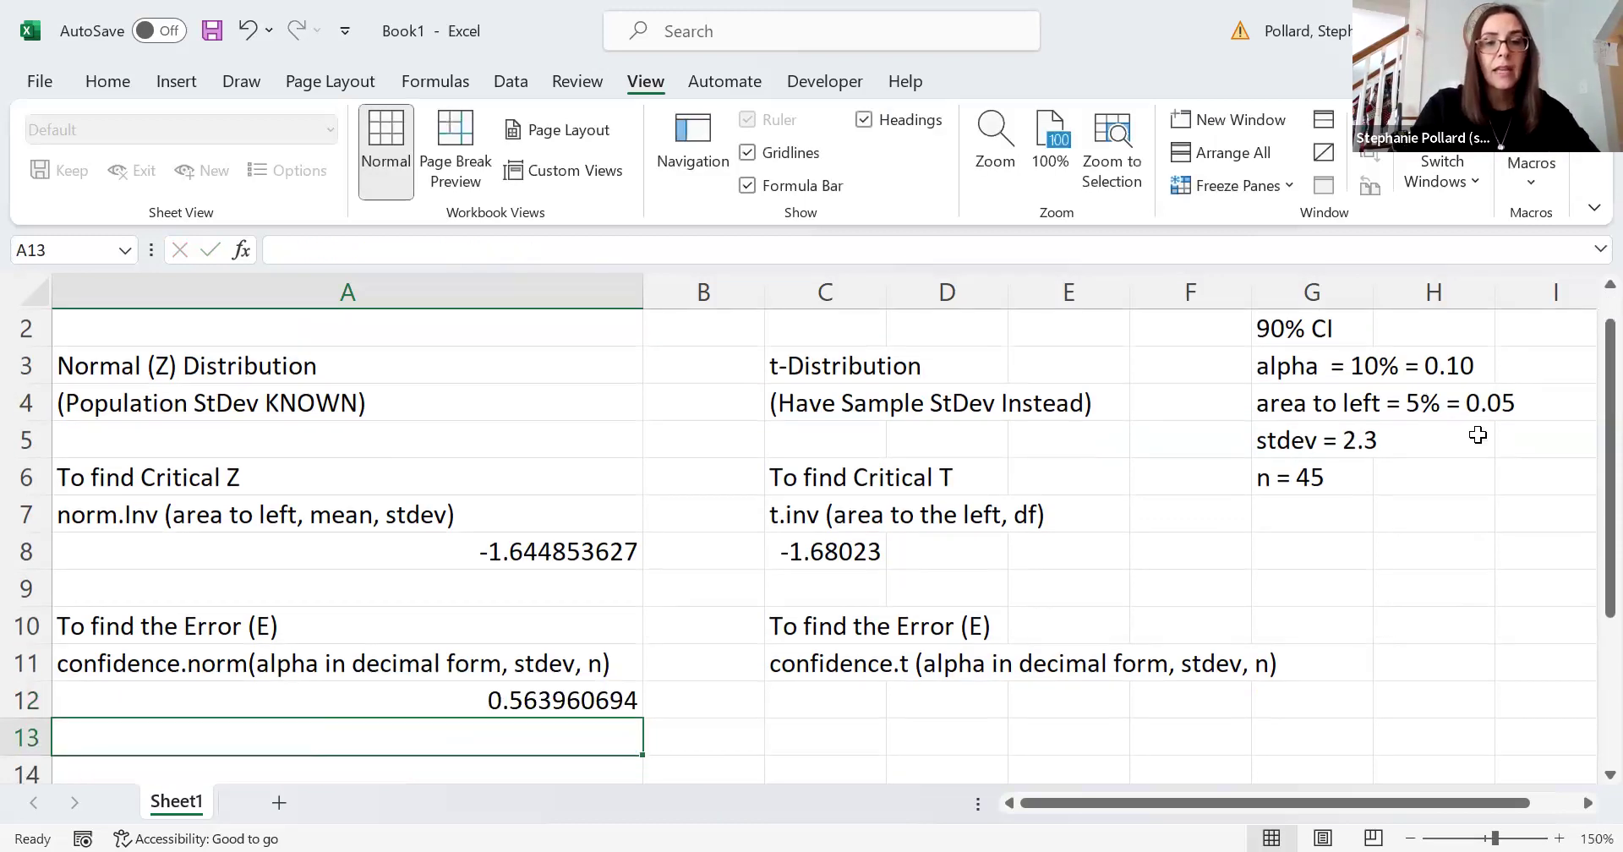
left_click(566, 701)
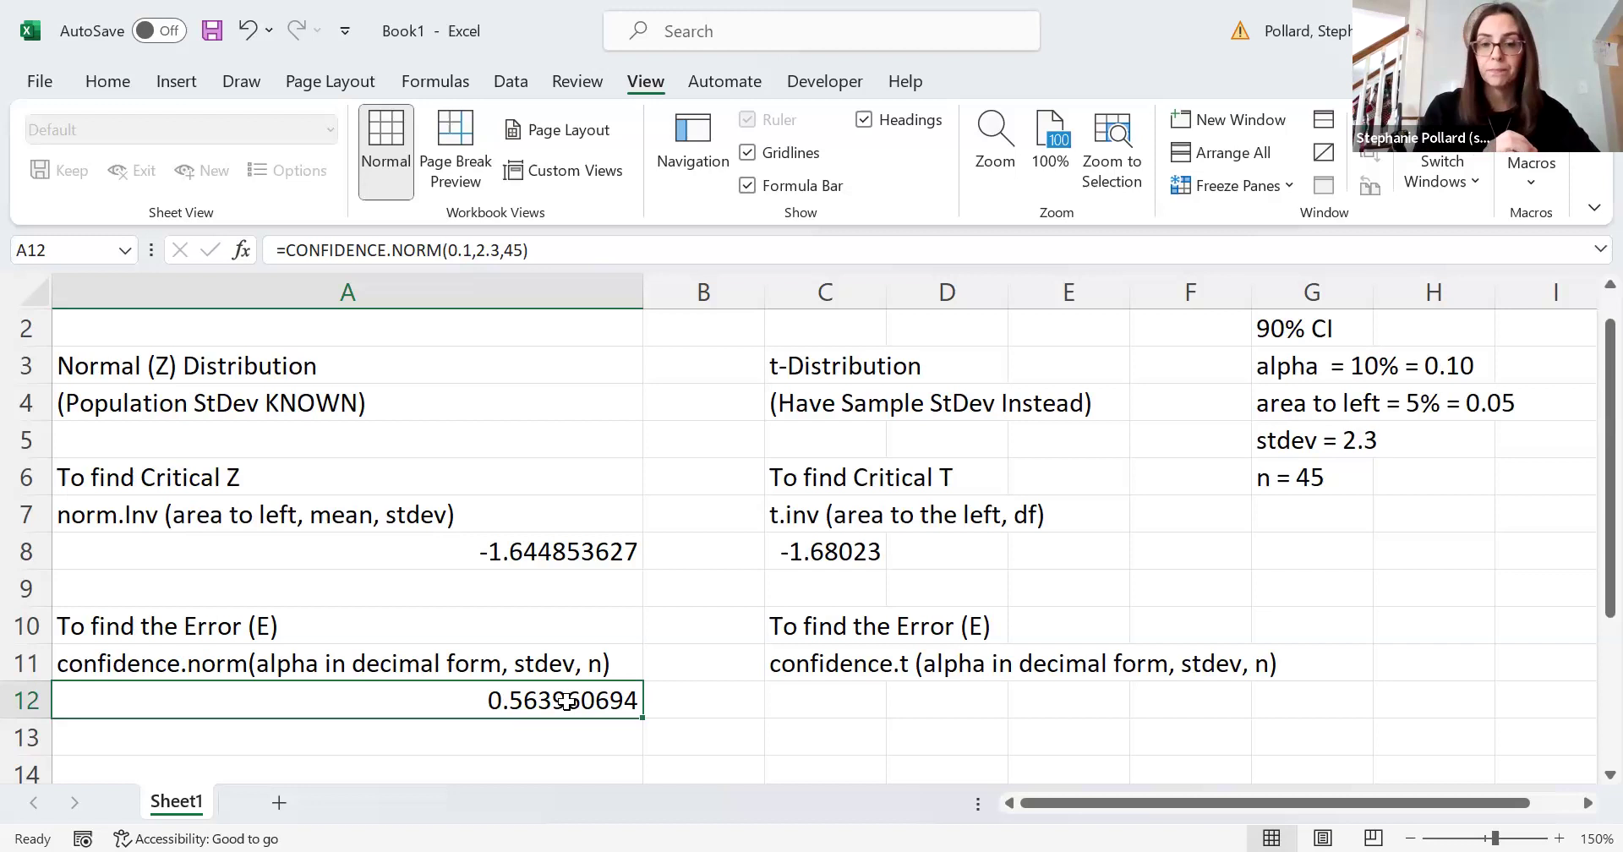
Calculate the t-distribution error in cell C12 with CONFIDENCE.T, using alpha 0.10, standard deviation 2.3 and sample size 45.
left_click(839, 704)
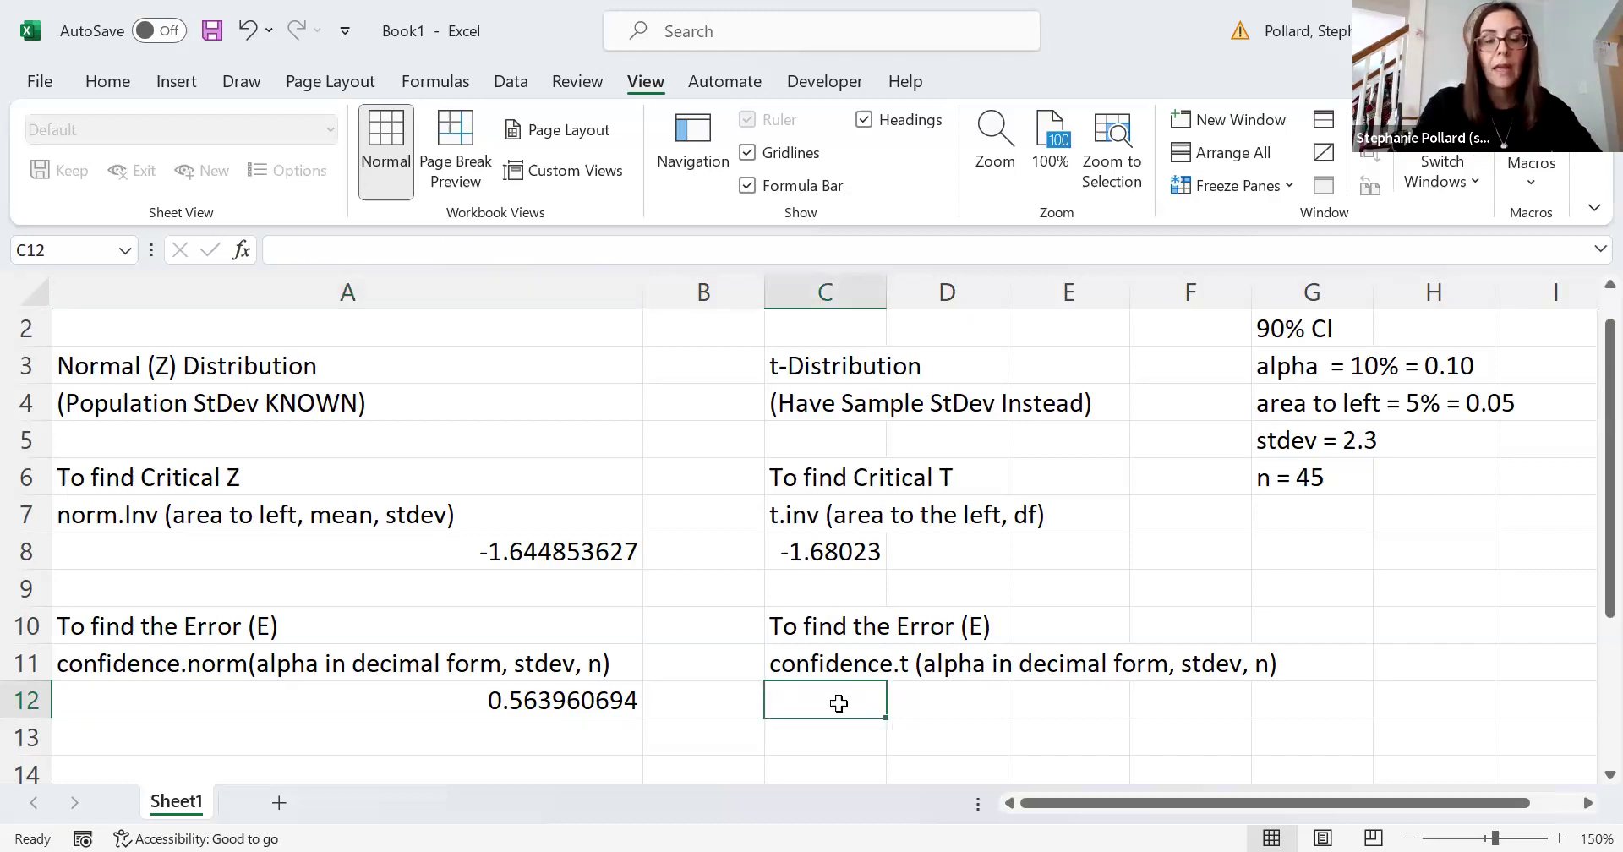
type("=con")
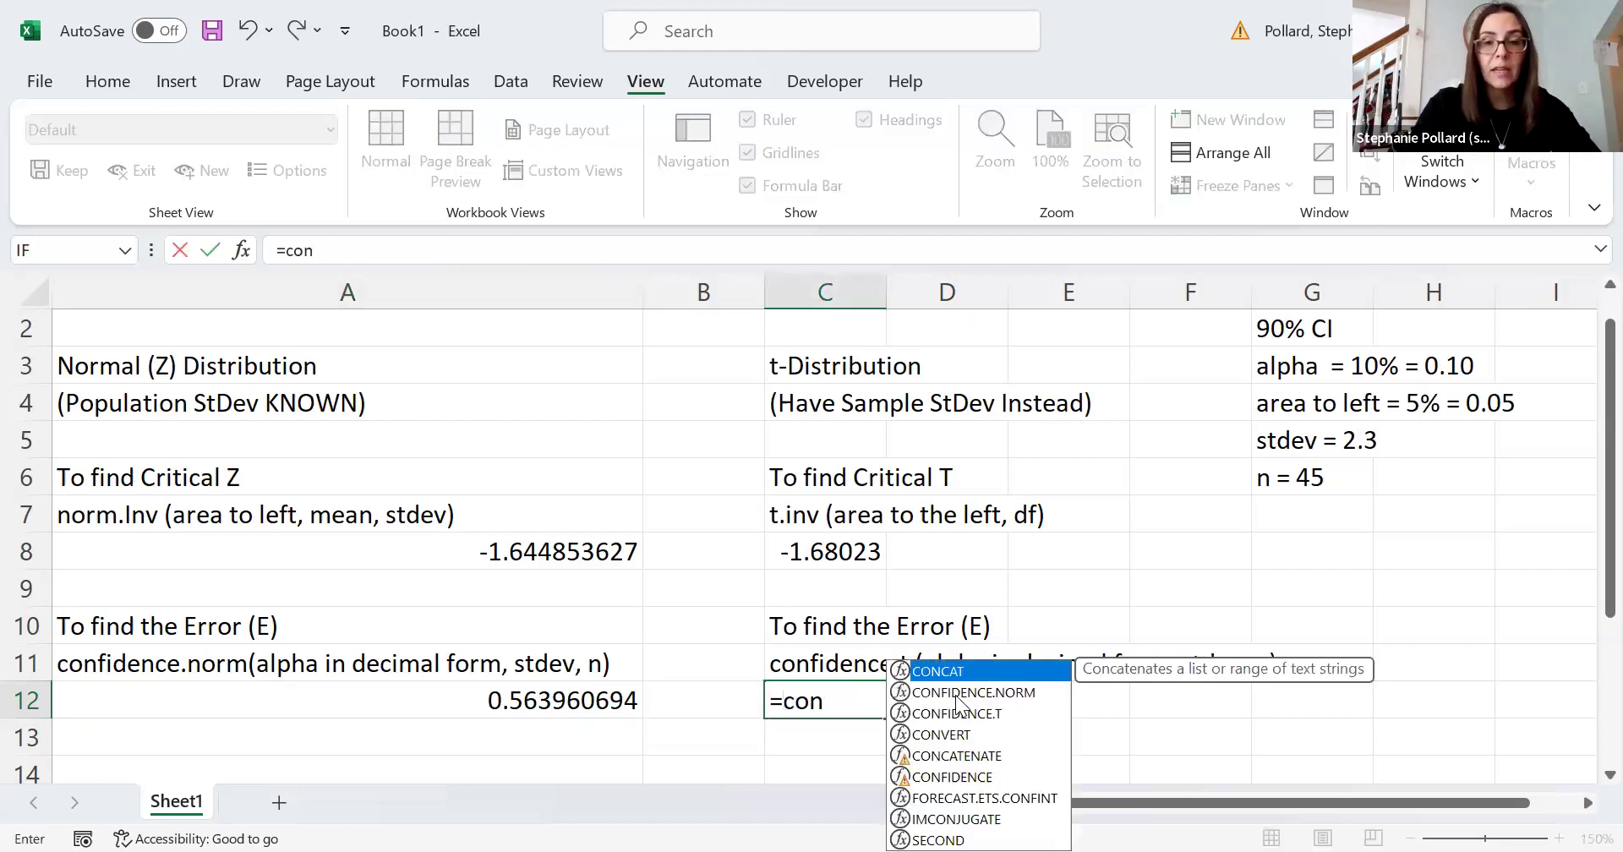
double_click(996, 715)
type("0.0")
type("10")
key("BackSpace")
key("BackSpace")
key("BackSpace")
type("10")
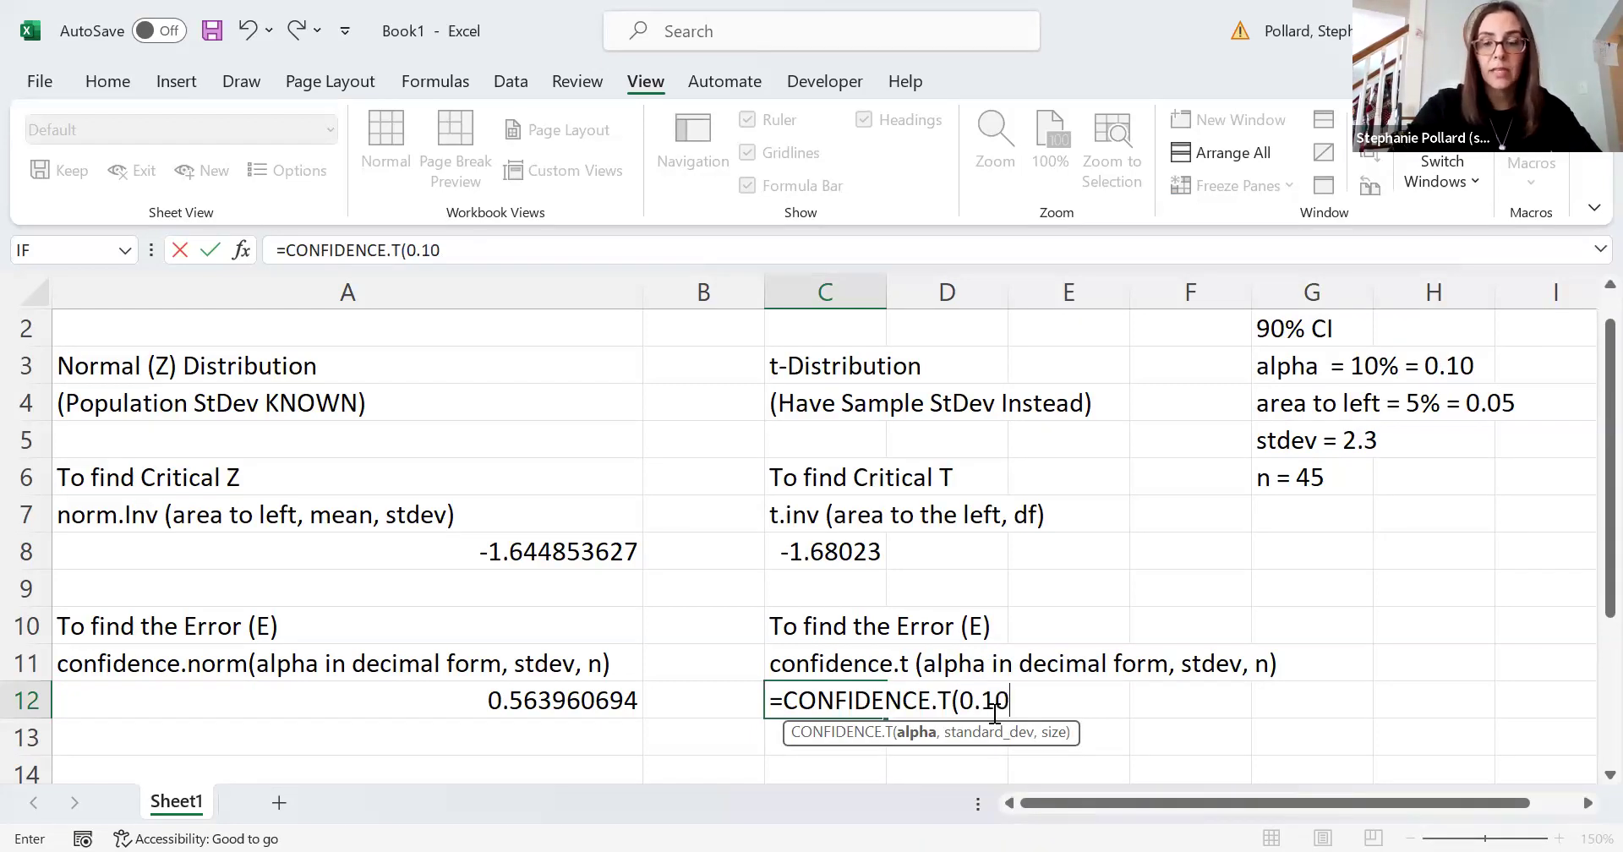
type(",2.3")
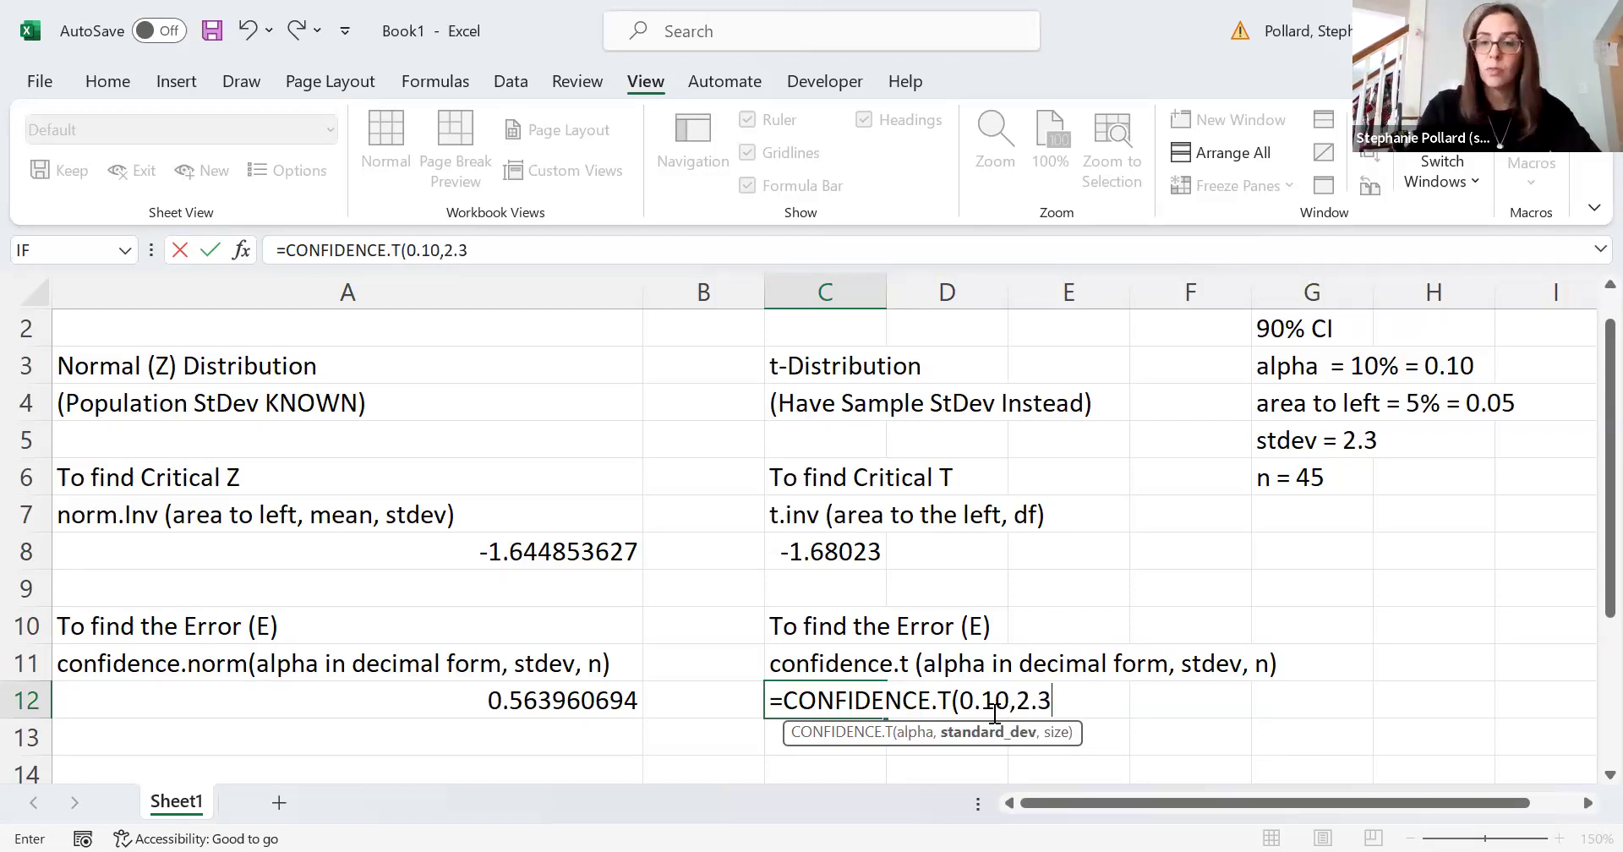
type(",45")
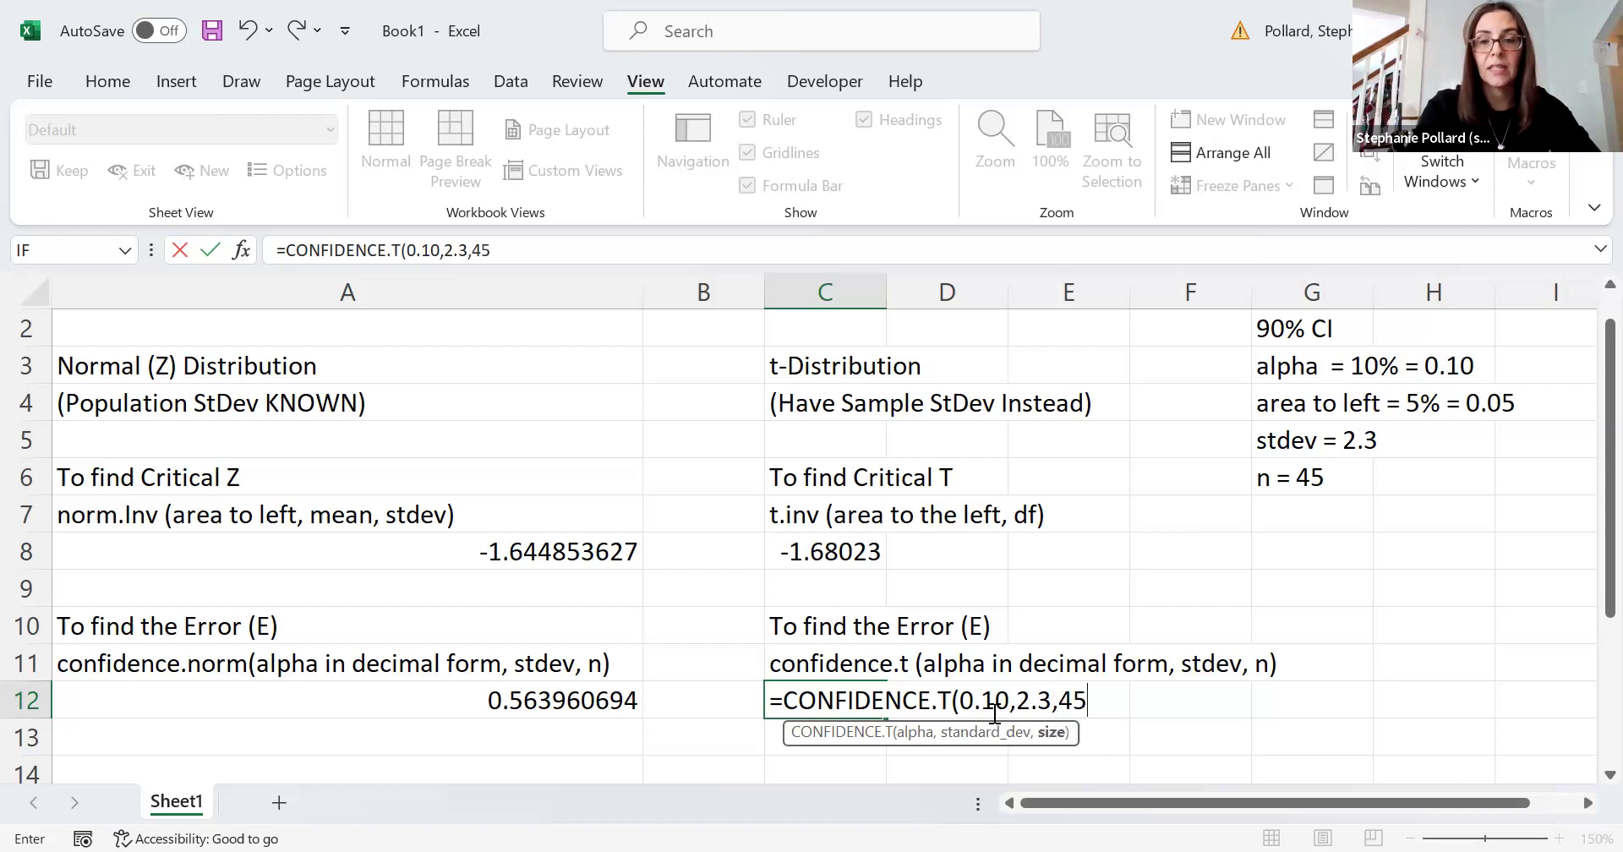
type(")")
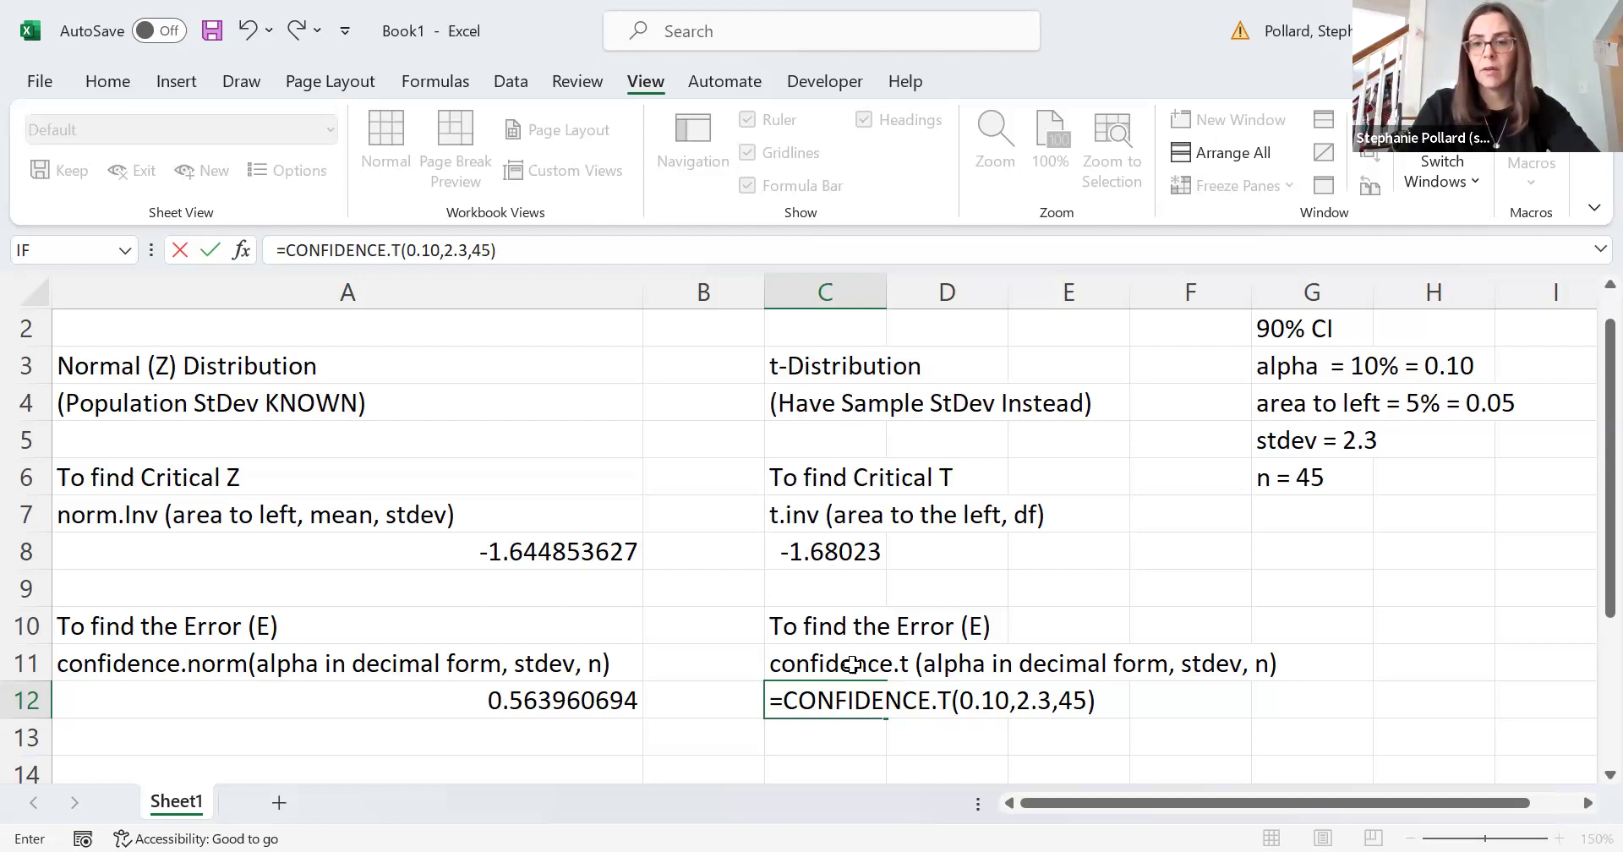
key("Return")
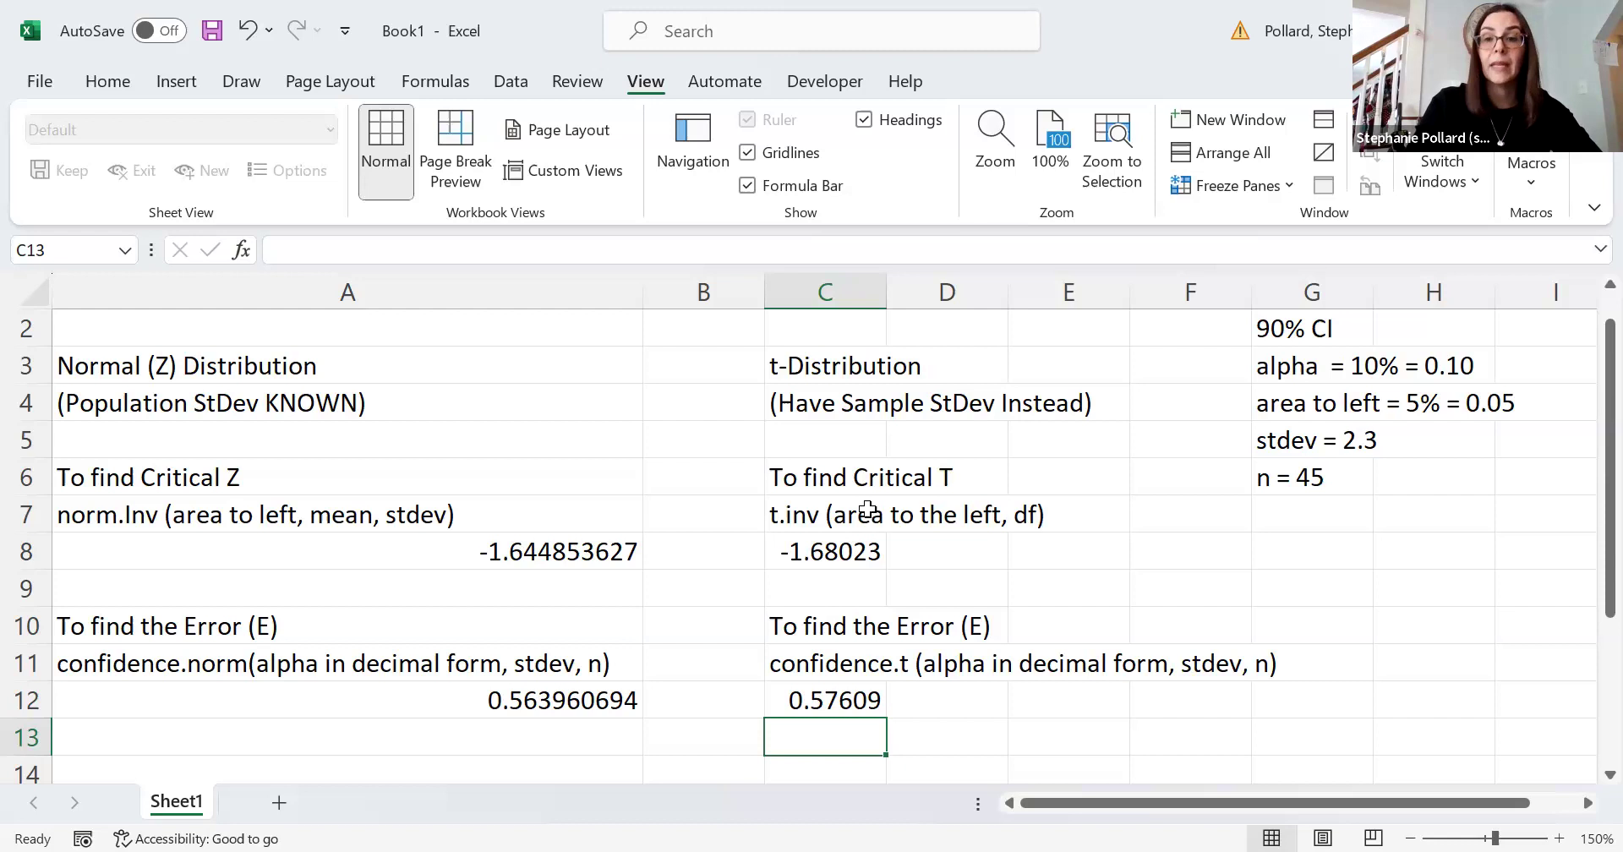
Extend the worksheet title in cell A1 so it reads "Confidence Intervals - Means".
scroll(1586, 329, "up", 1)
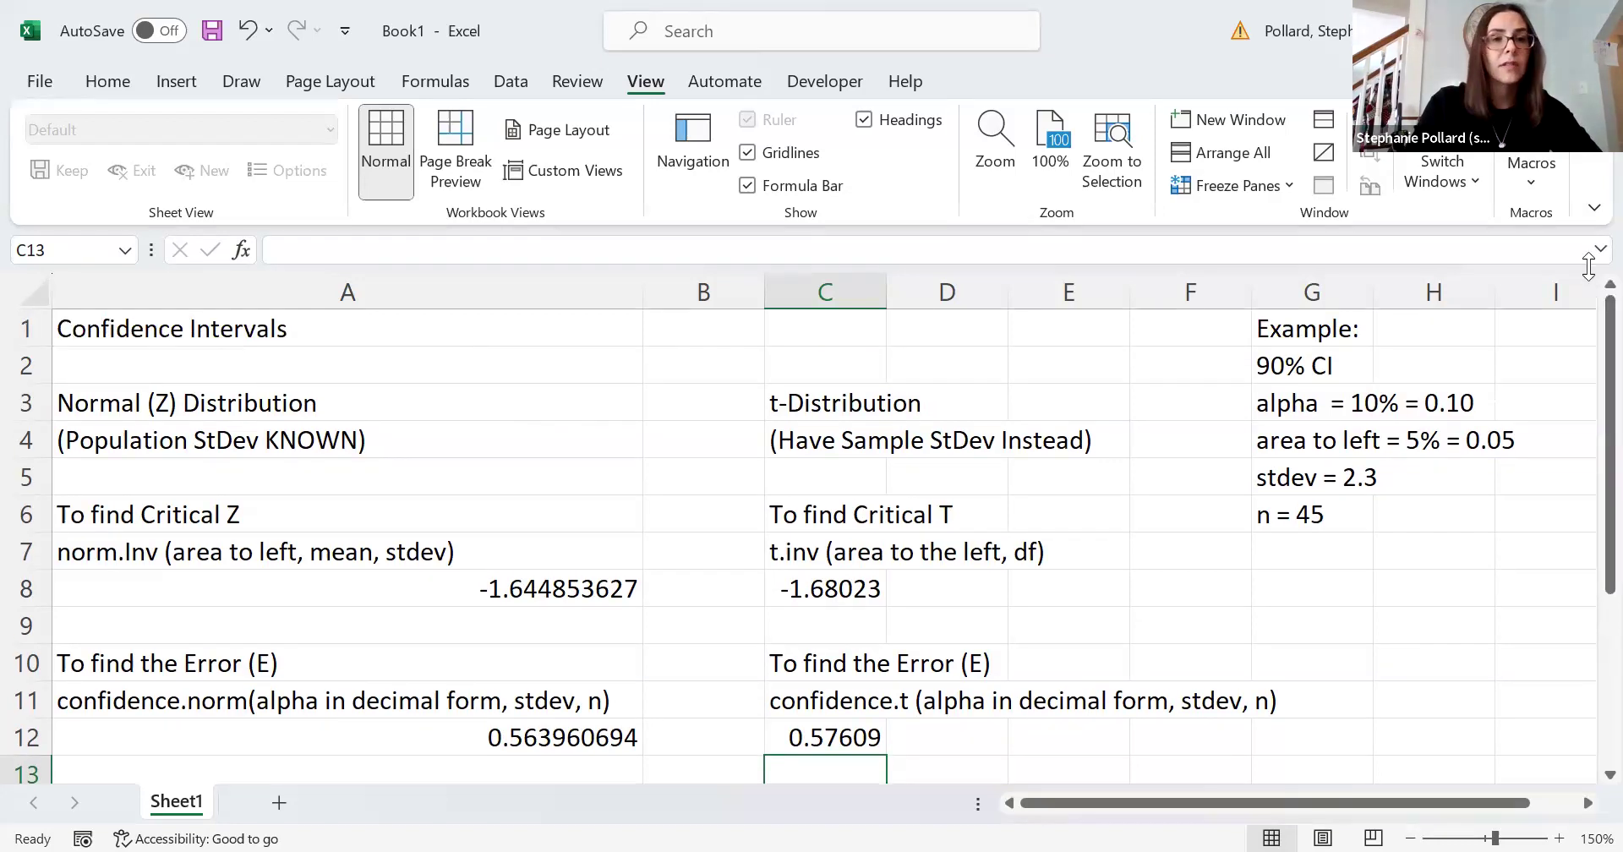
left_click(333, 330)
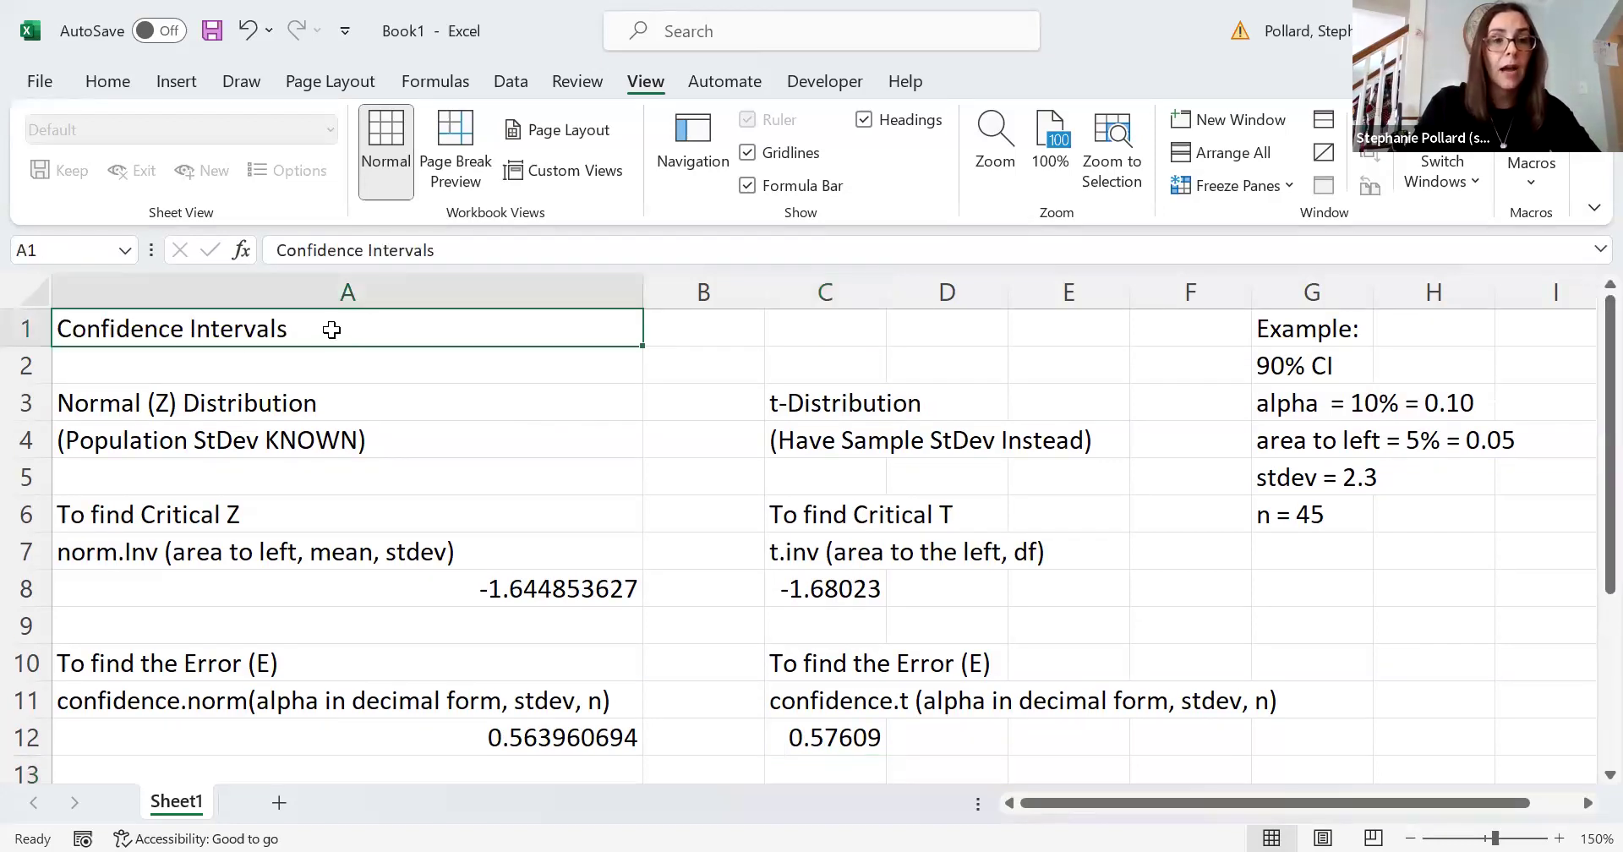
double_click(332, 330)
type("- Means")
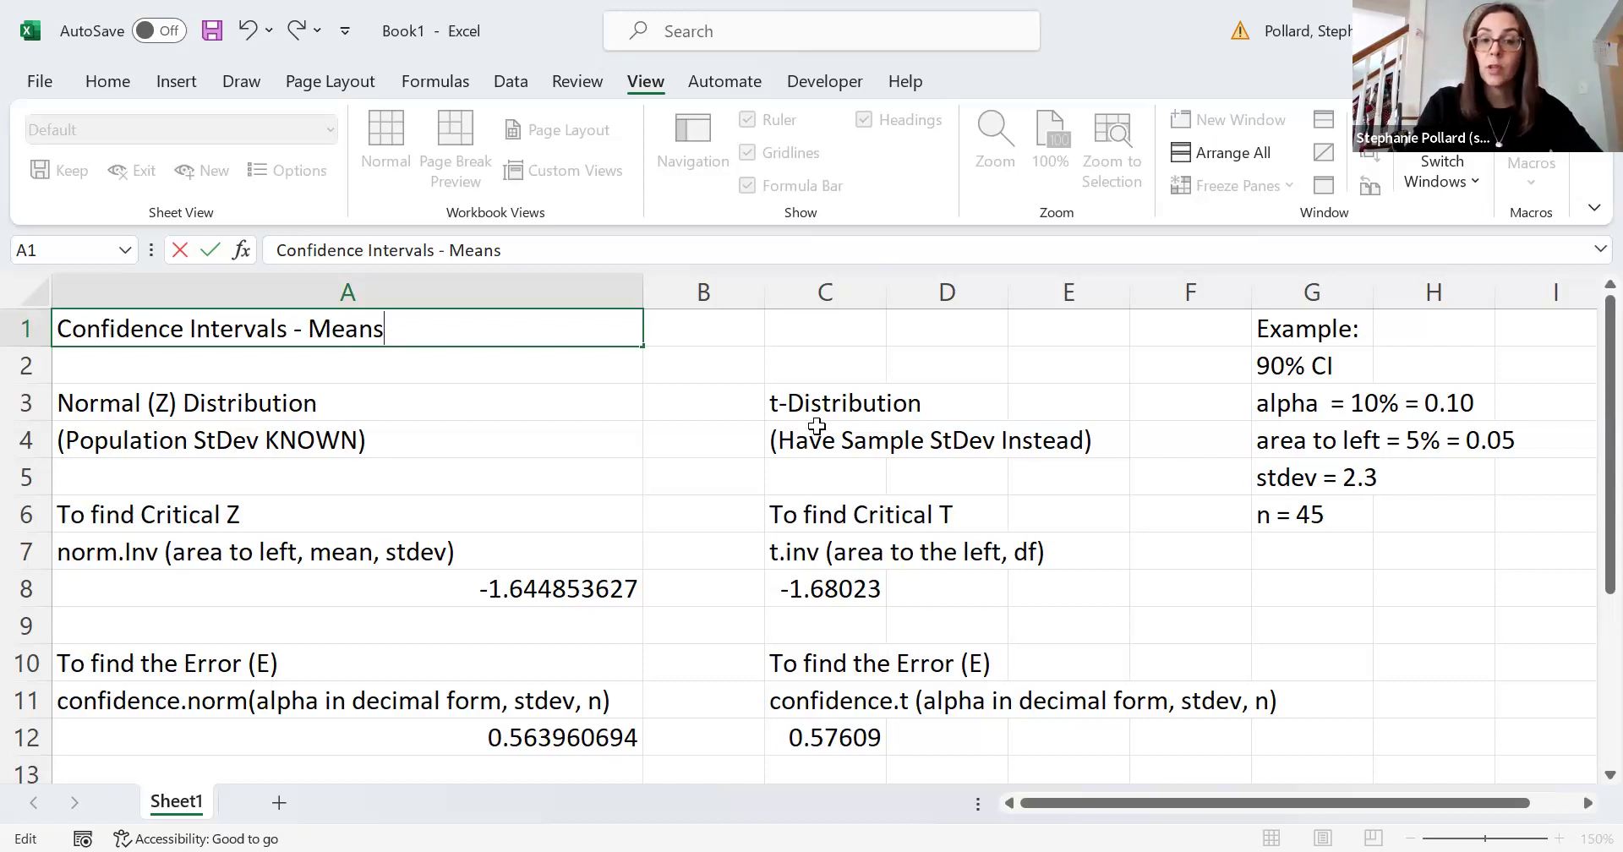
left_click(693, 397)
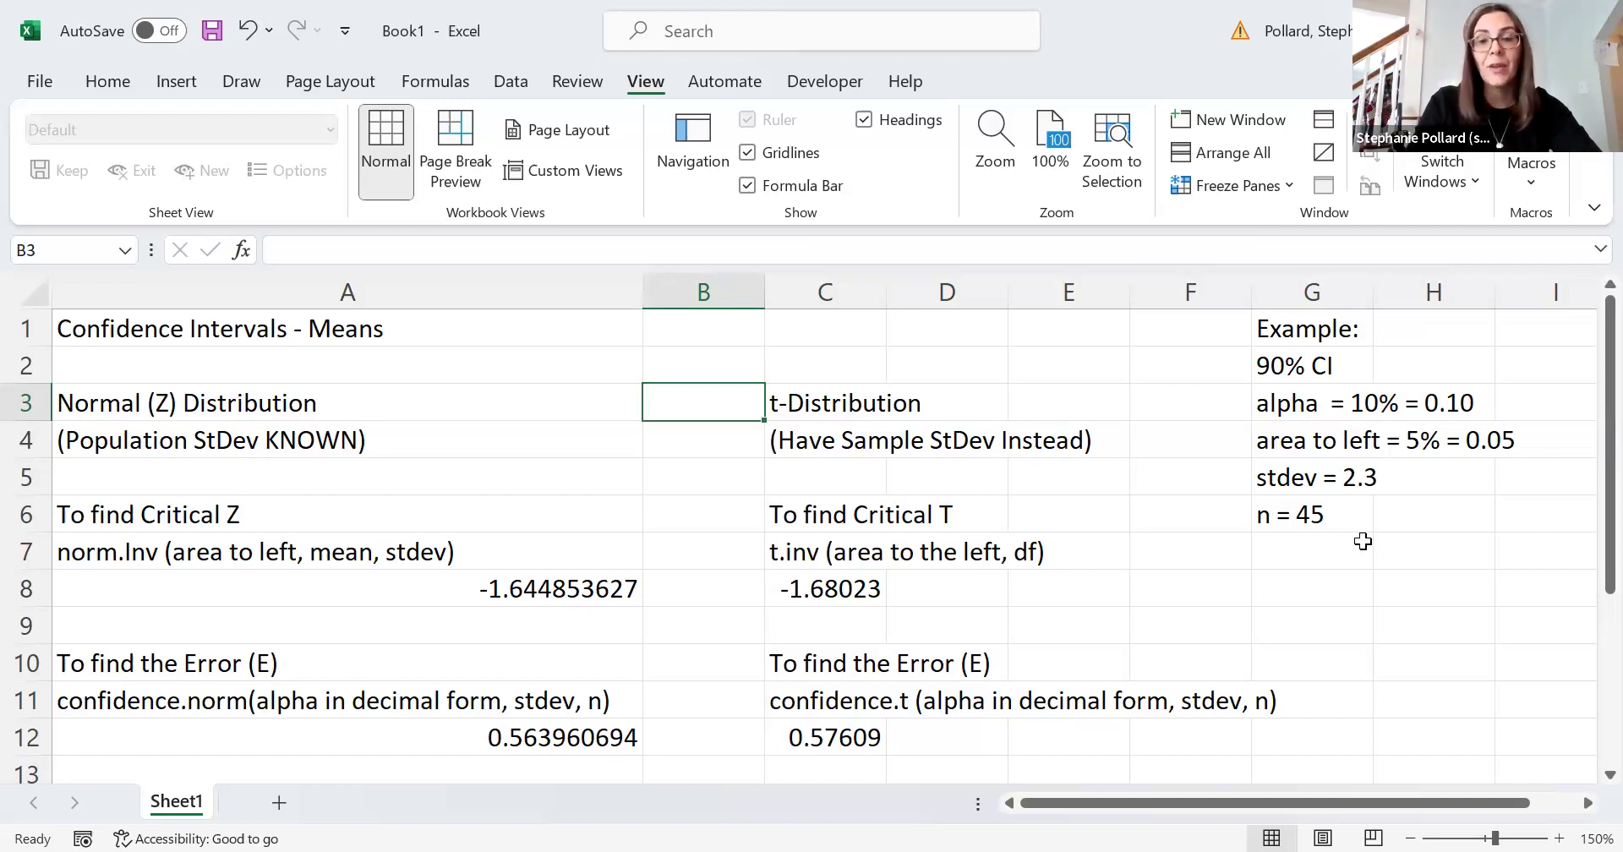
left_click_drag(1610, 562, 1584, 590)
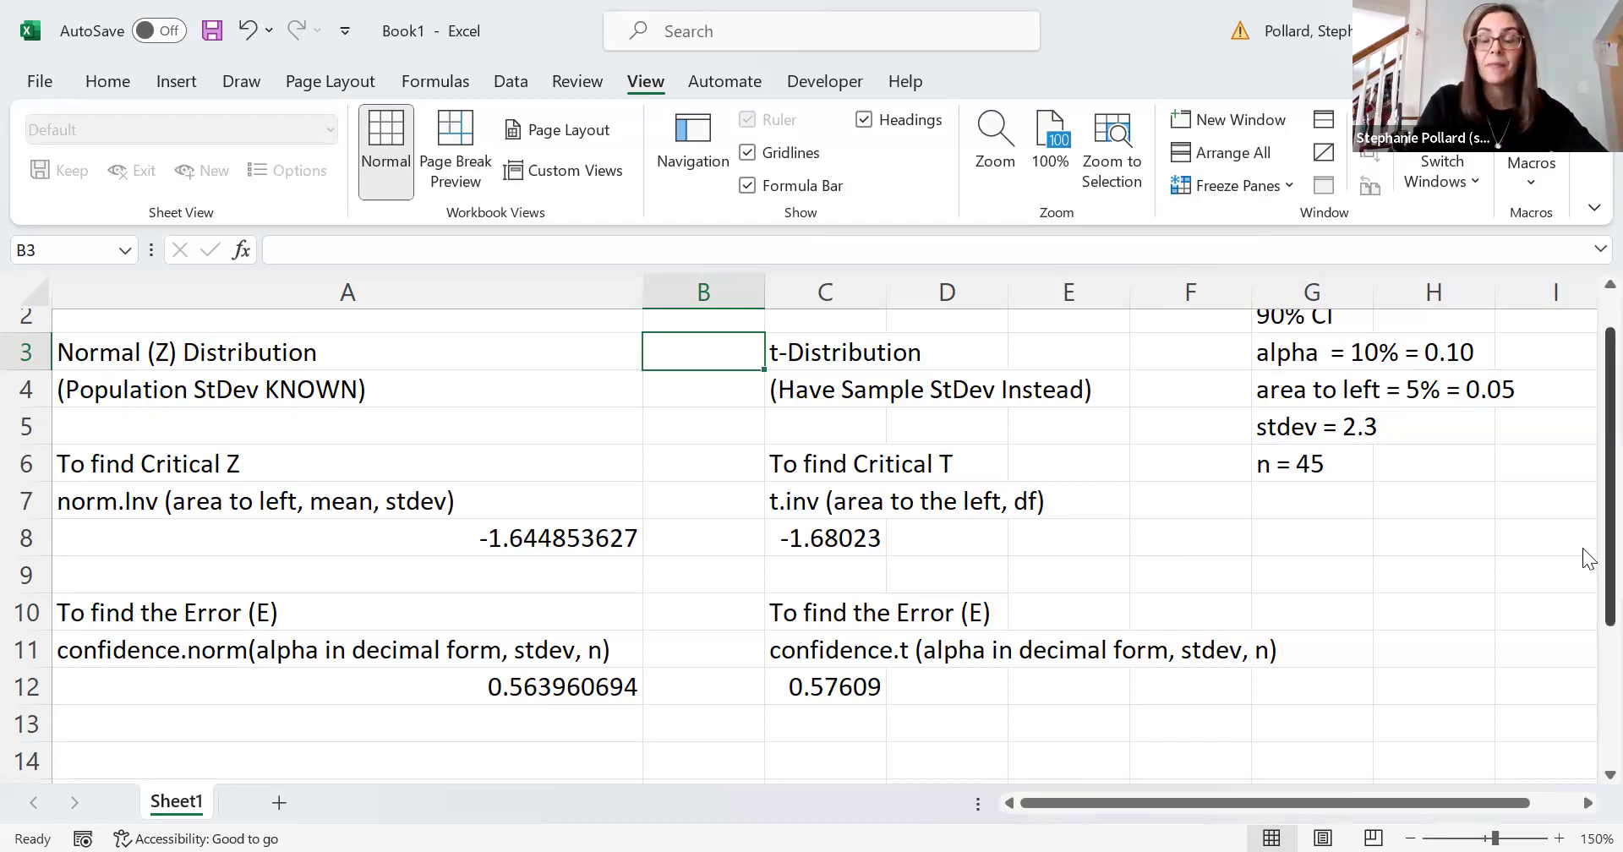
scroll(1583, 495, "up", 1)
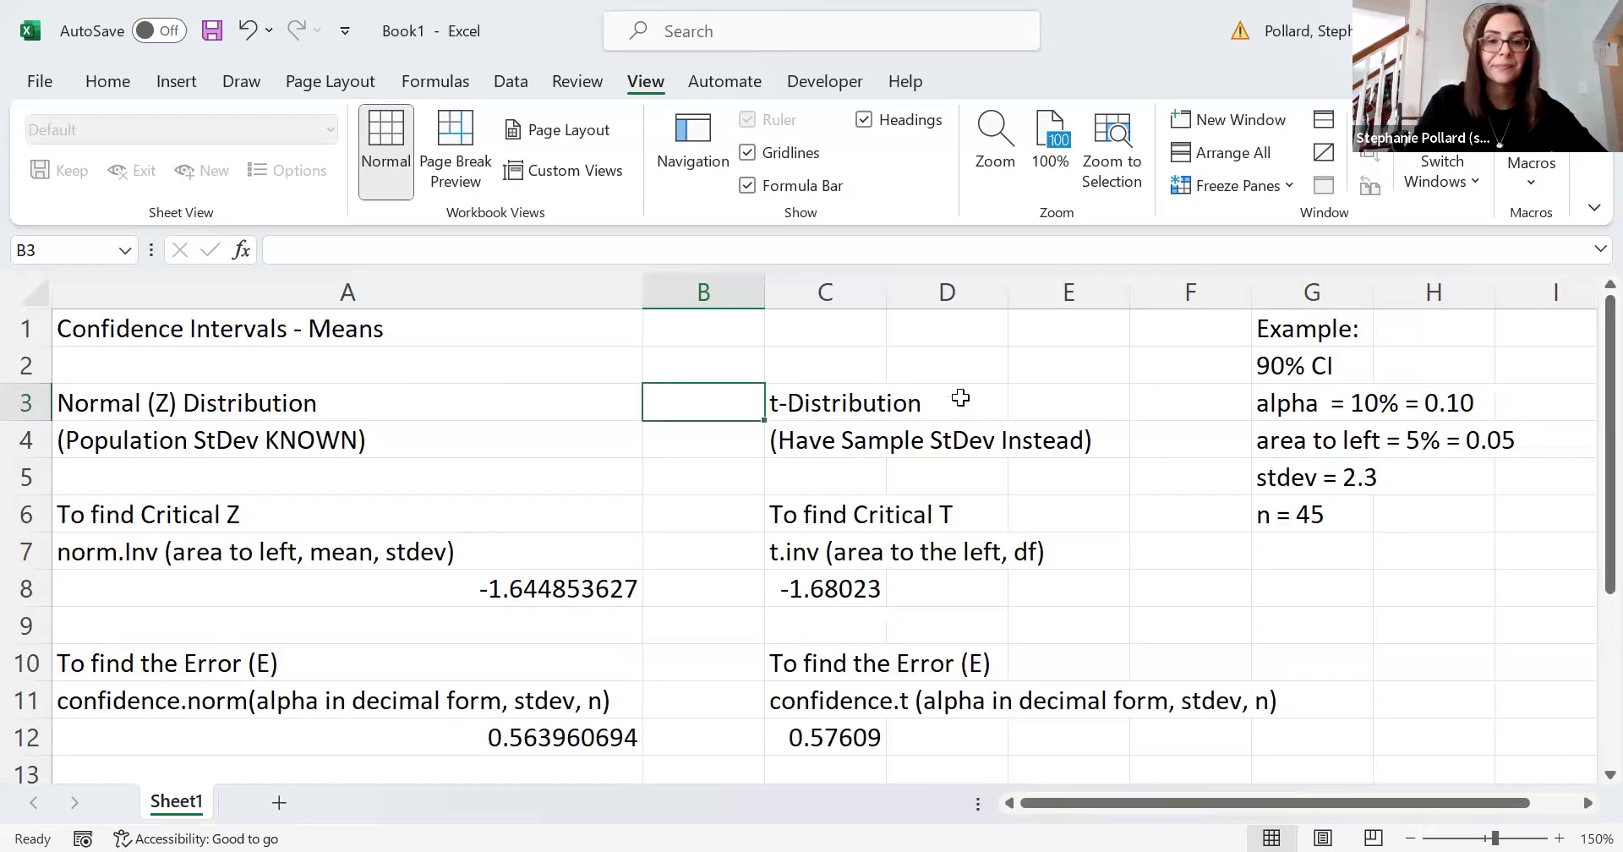